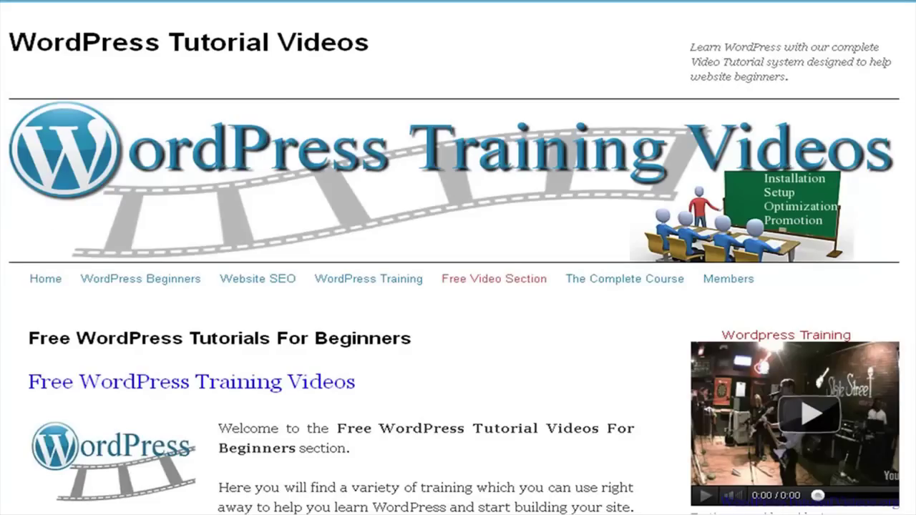
Look through the Free WordPress Tutorials For Beginners page down to the section on installing WordPress on a home computer.
scroll(458, 286, down, 3)
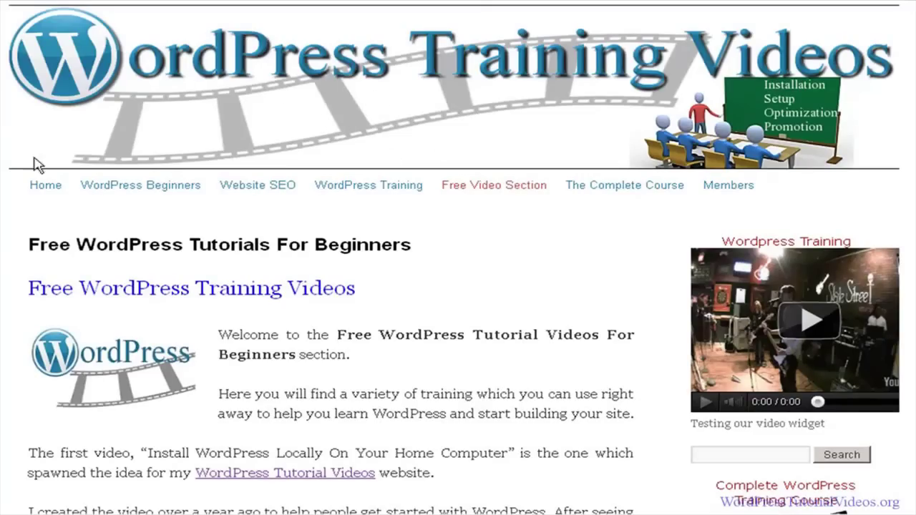
scroll(265, 136, down, 6)
scroll(329, 286, down, 9)
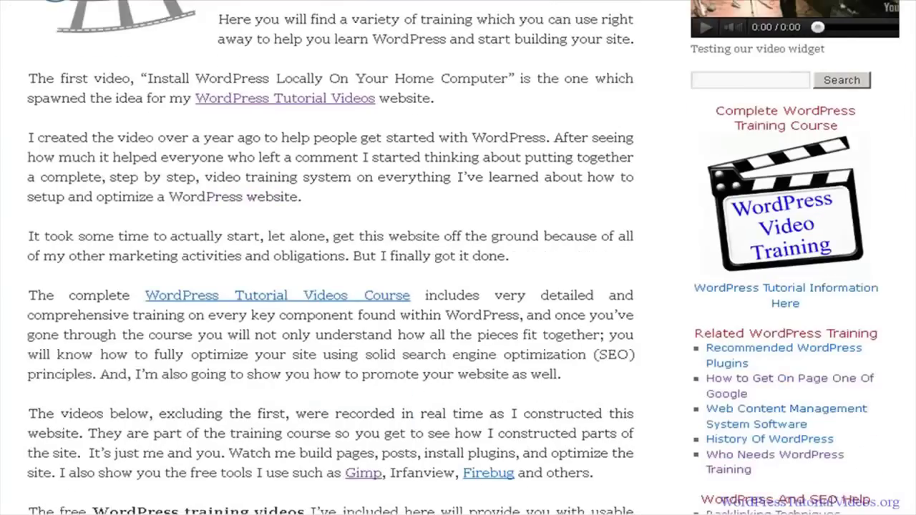
scroll(329, 286, down, 15)
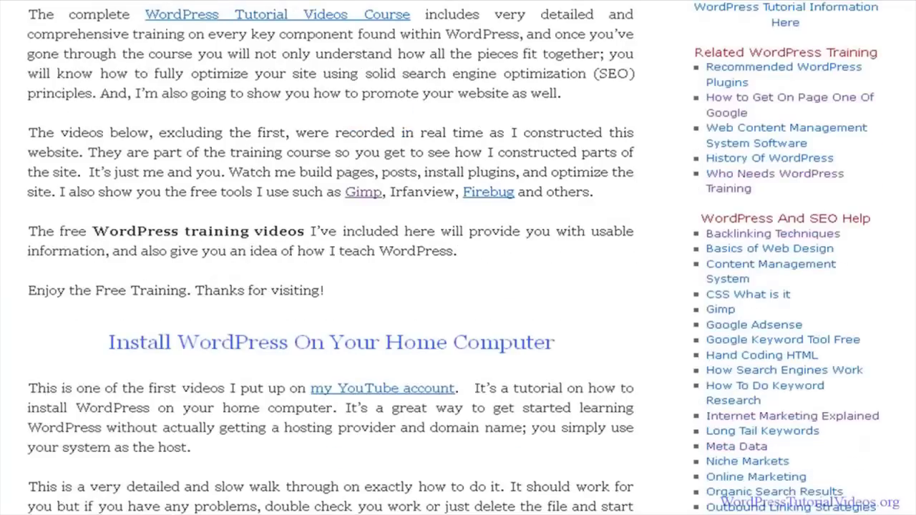
scroll(329, 286, down, 6)
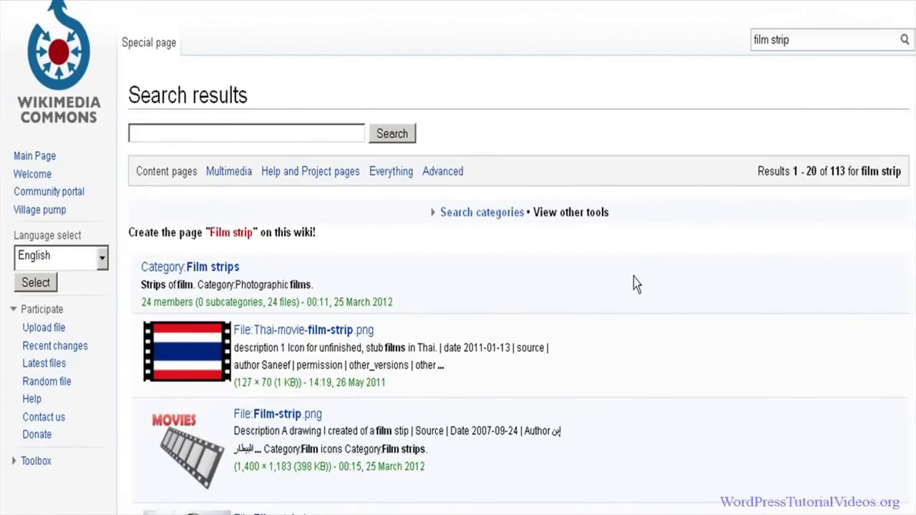
Open the Pellicola Film.png page from the film strip results on Wikimedia Commons and check the image's licensing terms.
scroll(628, 282, down, 4)
scroll(626, 329, down, 3)
scroll(623, 321, down, 10)
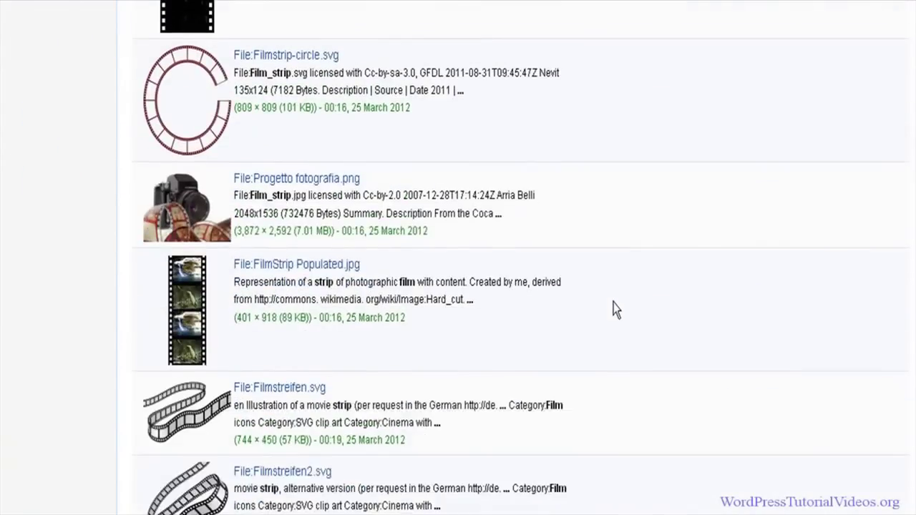
scroll(613, 307, down, 3)
scroll(613, 306, down, 2)
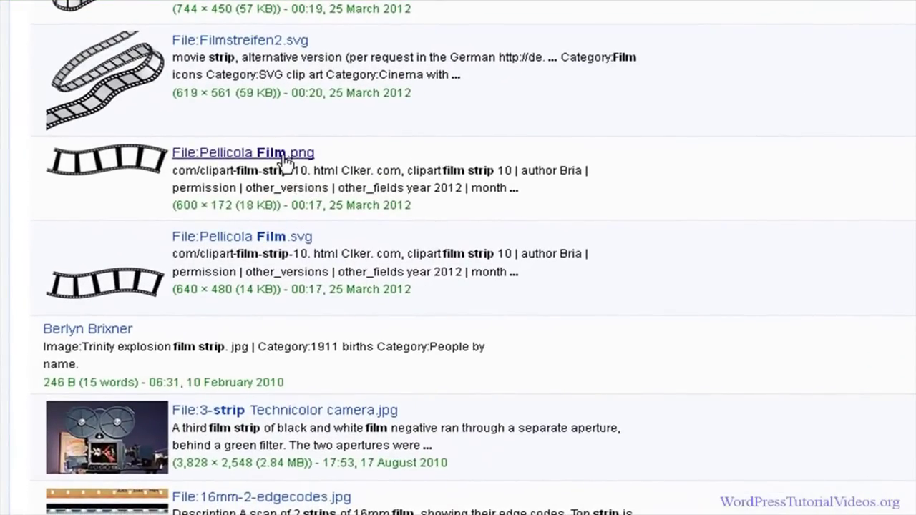
click(284, 159)
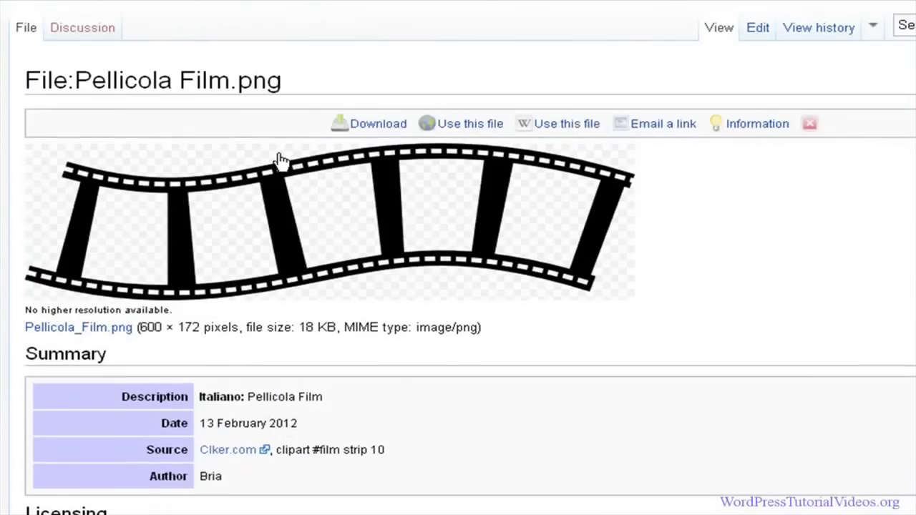
scroll(379, 211, down, 4)
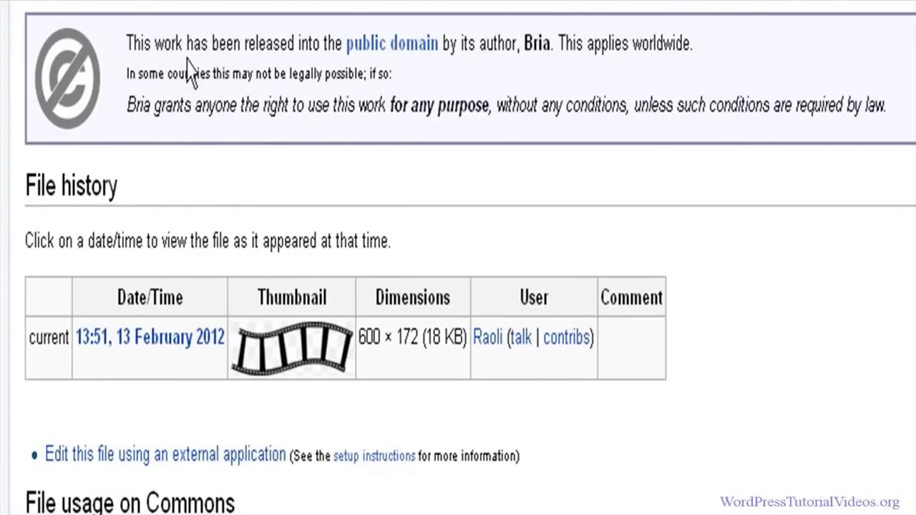
scroll(214, 75, up, 5)
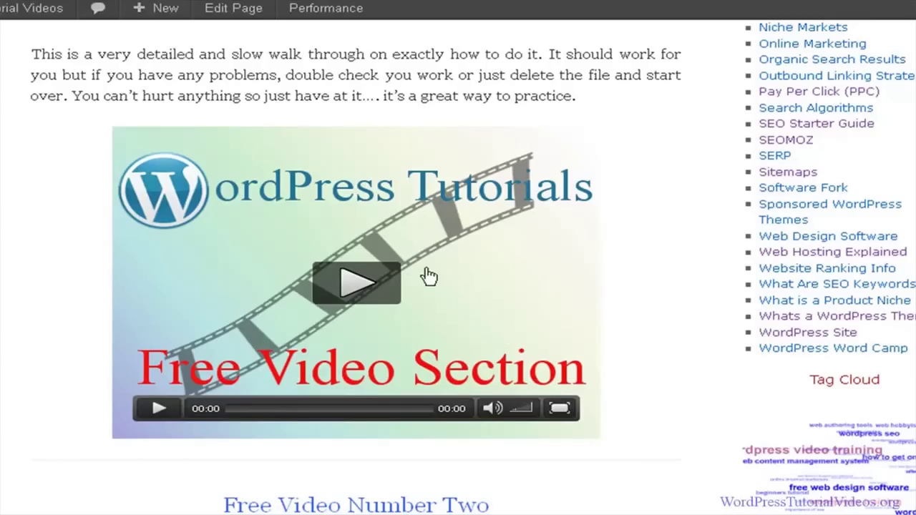
Play the first video in the website's free video section briefly, pause it, and examine the splash image on the videos below.
click(355, 286)
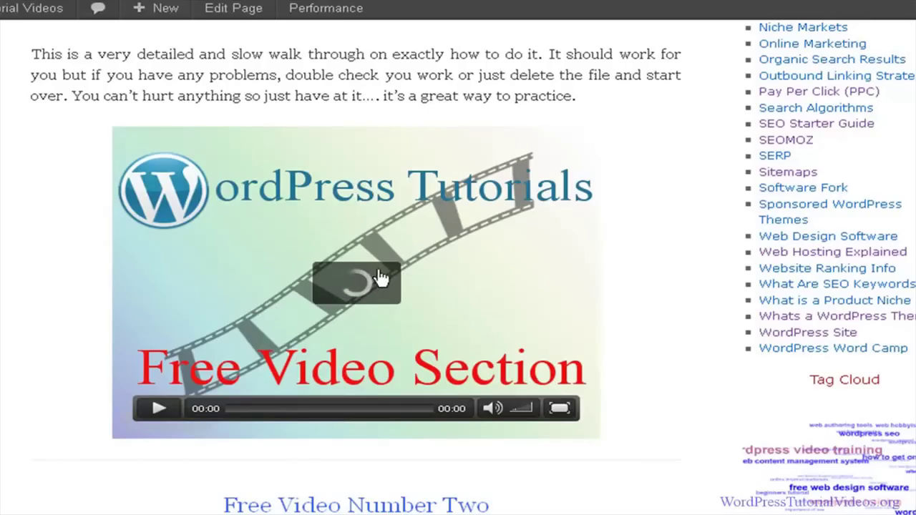
click(156, 409)
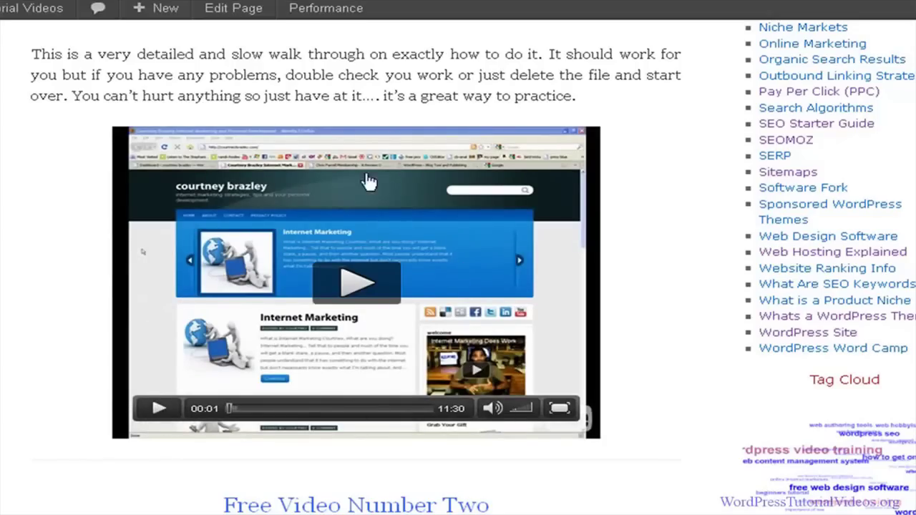
scroll(624, 263, down, 7)
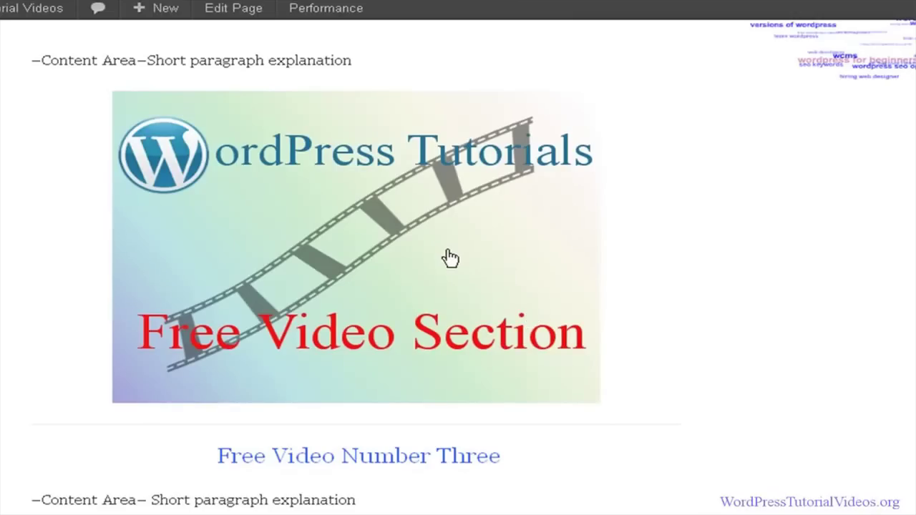
scroll(453, 286, up, 5)
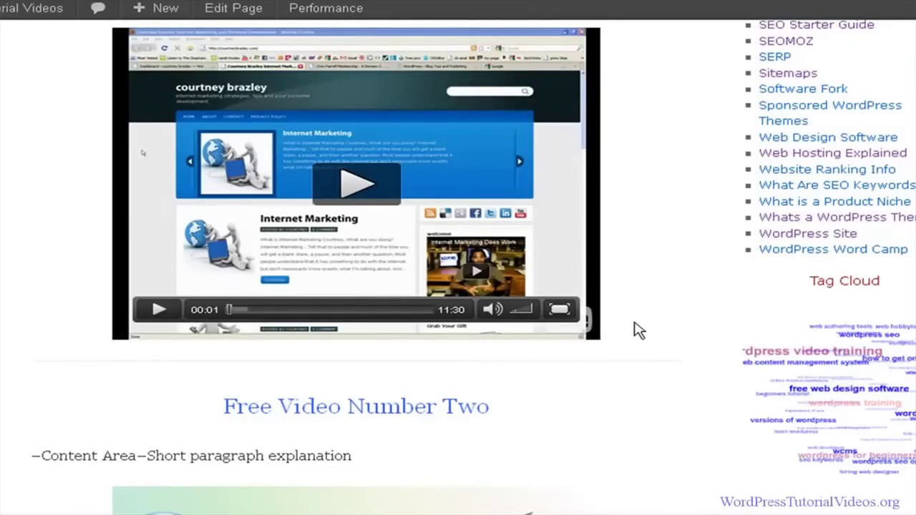
scroll(634, 329, up, 2)
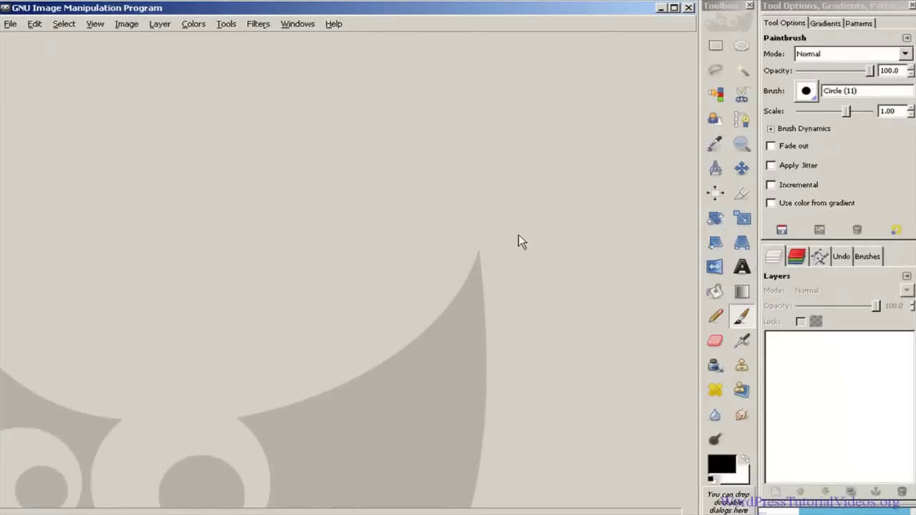
Create a new image in GIMP with a width of 465 pixels and a height of 300 pixels.
click(10, 26)
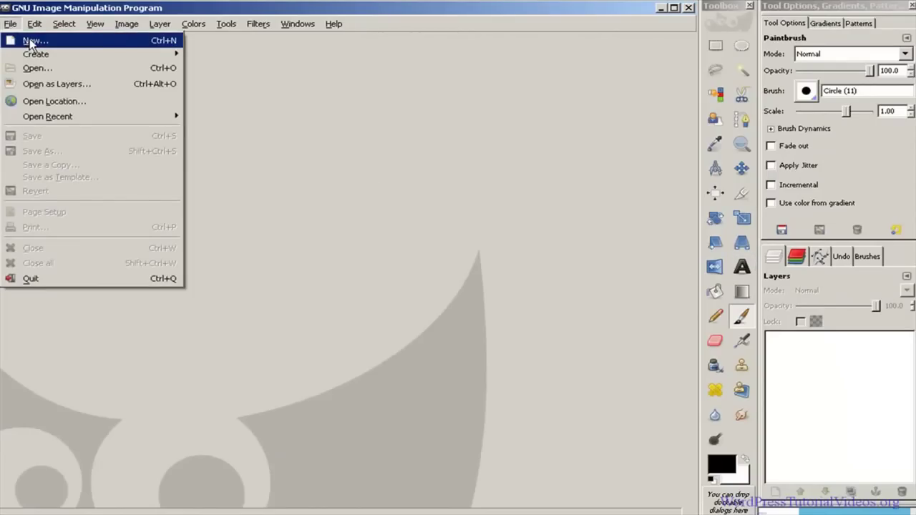
click(30, 42)
drag(45, 179, 17, 178)
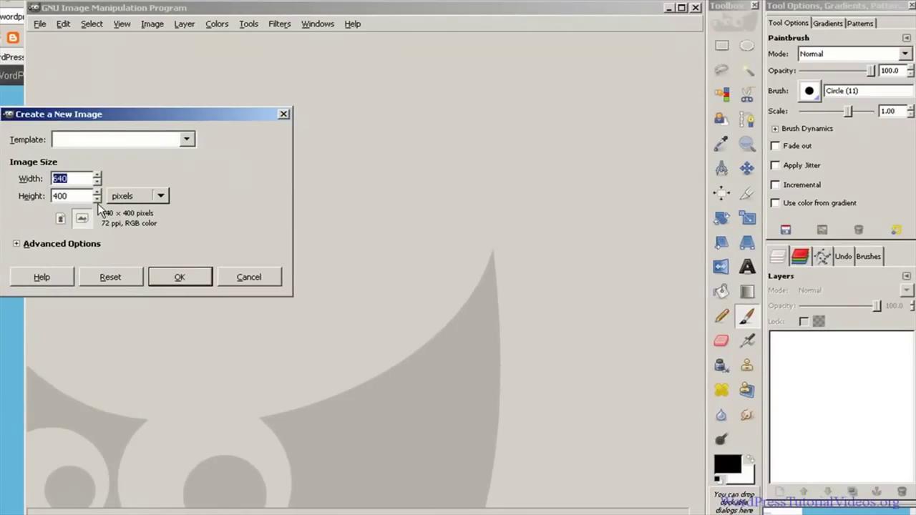
text(465)
drag(79, 195, 49, 195)
text(3)
click(189, 279)
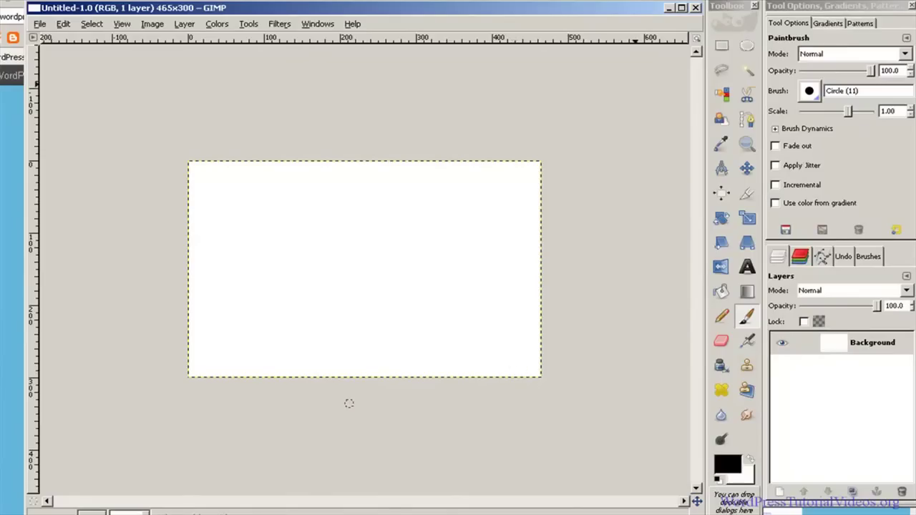
Add the wp175png and Pellicola_Film images from the "free video section images" folder to the blank canvas as new layers.
key(alt+Tab)
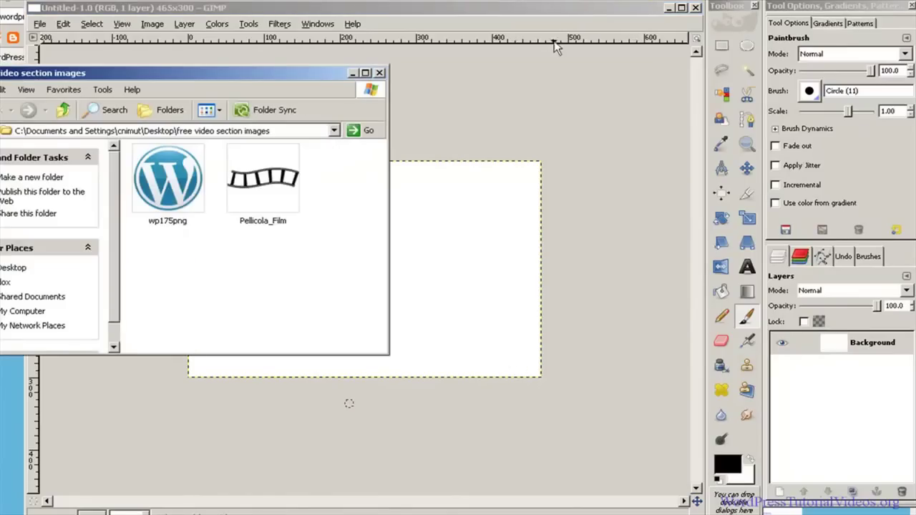
drag(242, 79, 749, 28)
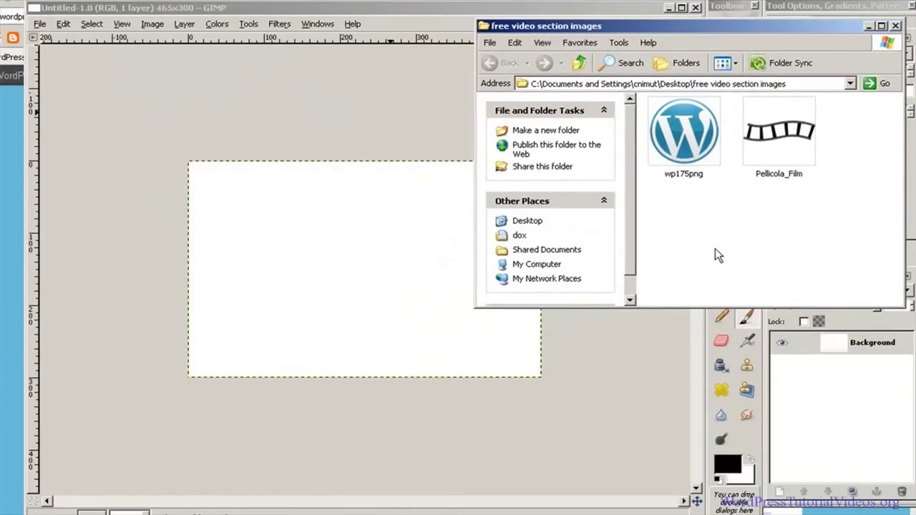
drag(683, 133, 292, 225)
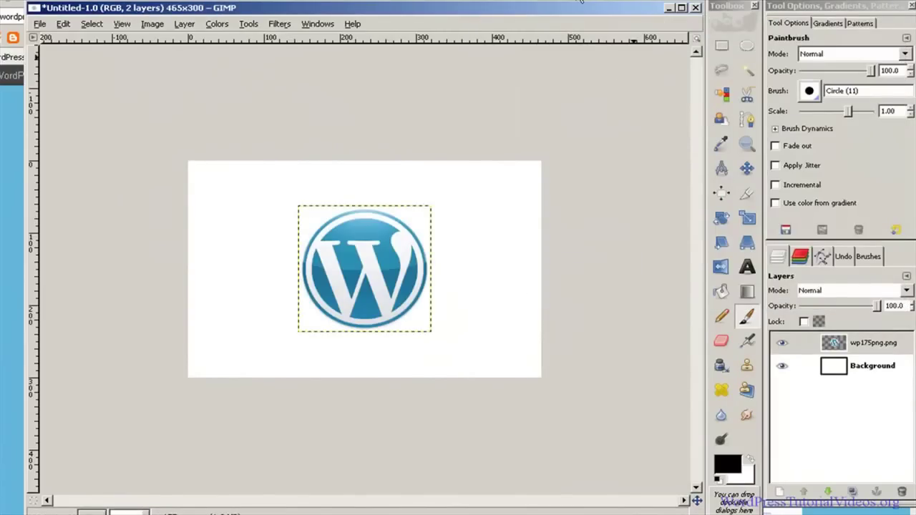
key(alt+Tab)
drag(780, 132, 266, 309)
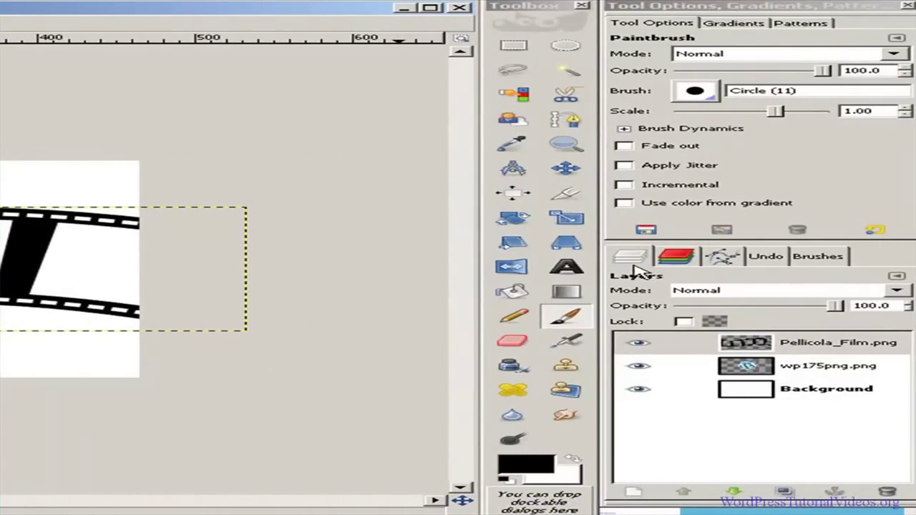
Set the Move tool to move the active layer and place the wp175png logo layer at the canvas's upper-left corner.
click(793, 366)
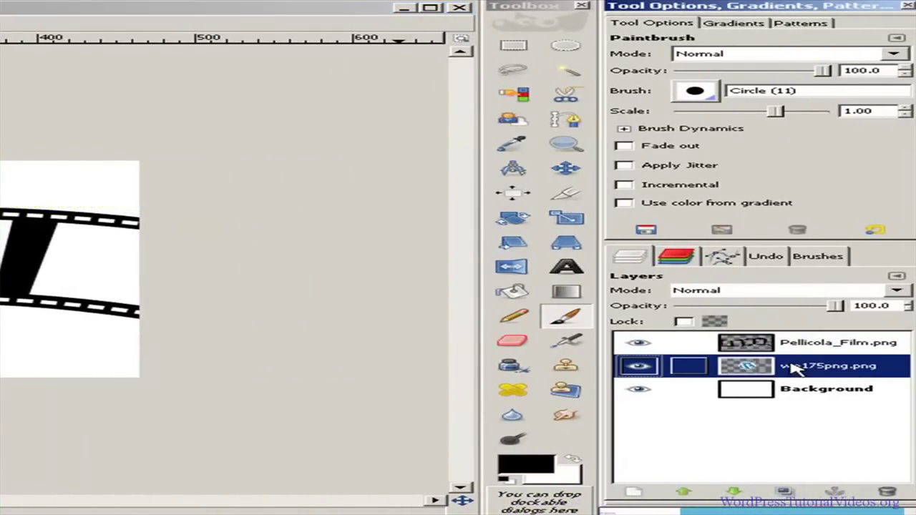
click(832, 348)
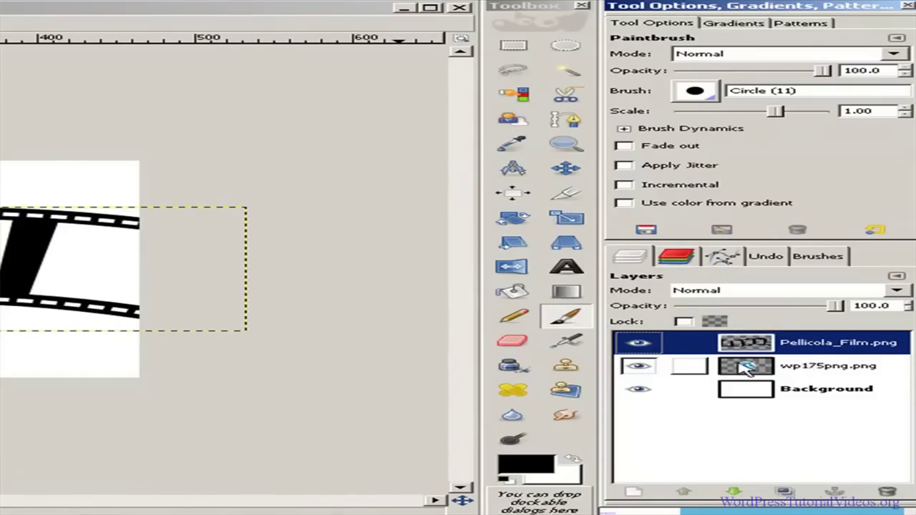
click(798, 367)
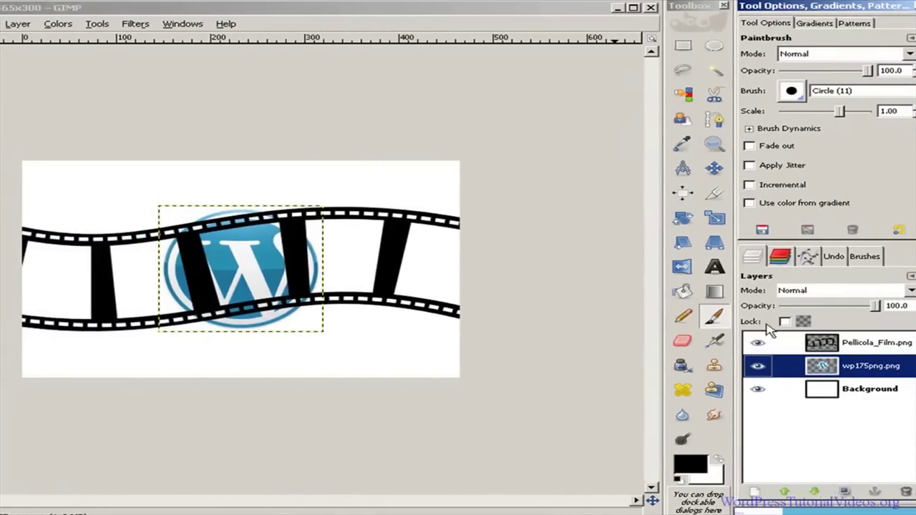
click(714, 168)
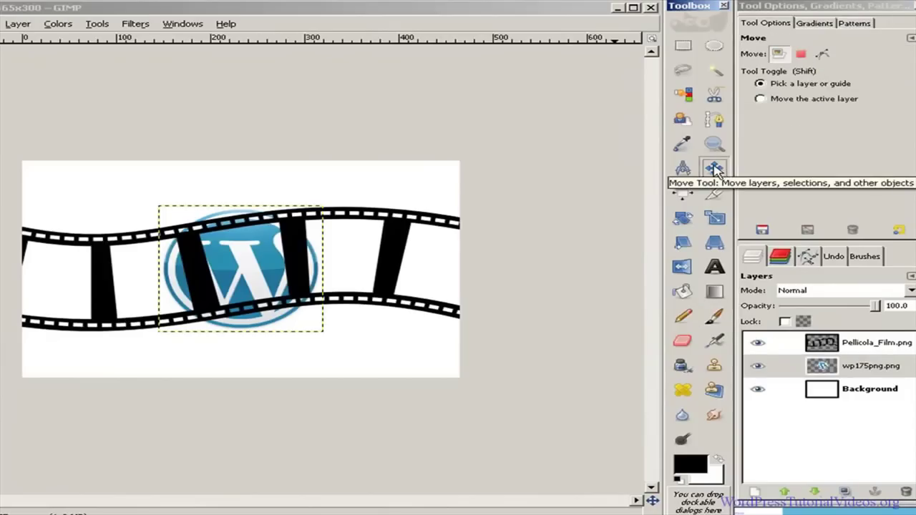
click(766, 102)
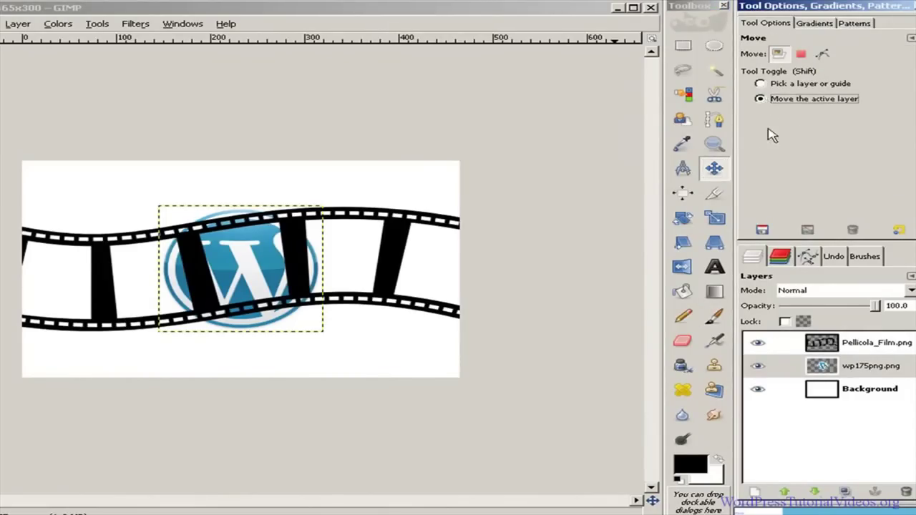
click(828, 366)
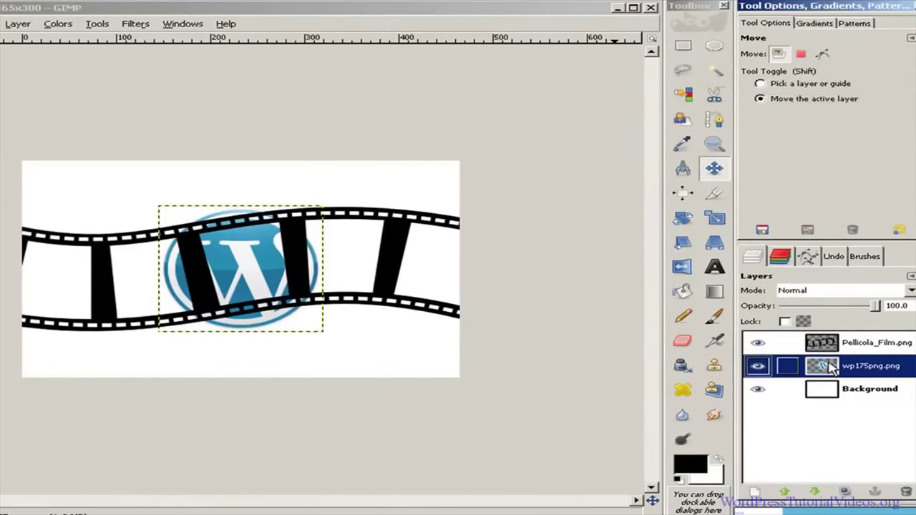
drag(282, 277, 149, 231)
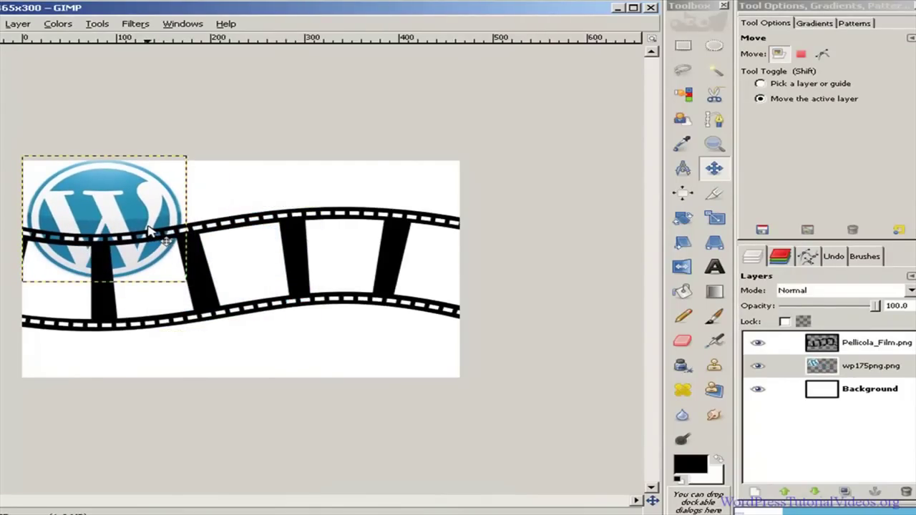
Scale the WordPress logo layer to 100 pixels wide with linked proportions and nudge it down into the canvas's upper-left corner.
click(715, 220)
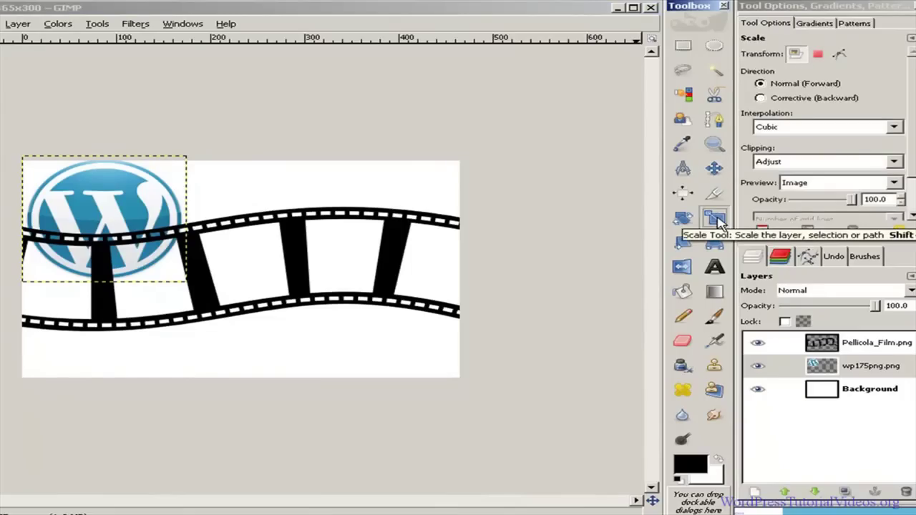
click(119, 218)
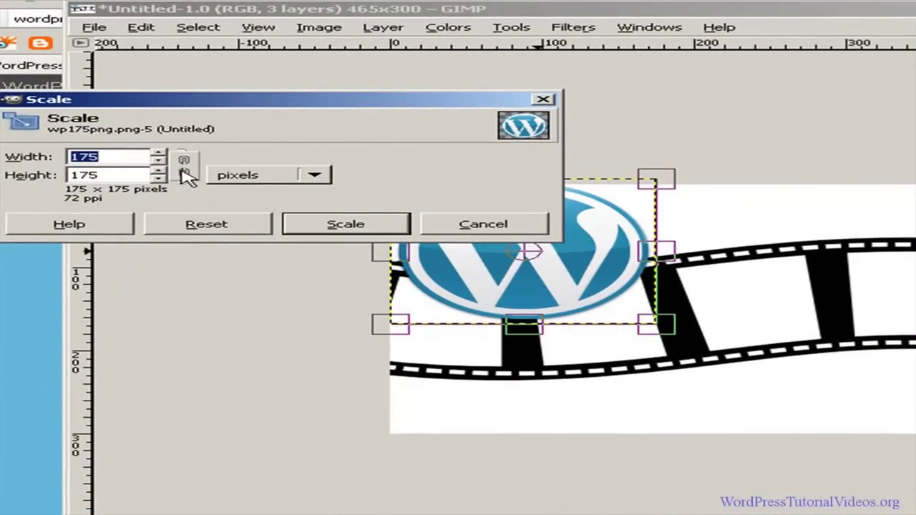
click(184, 169)
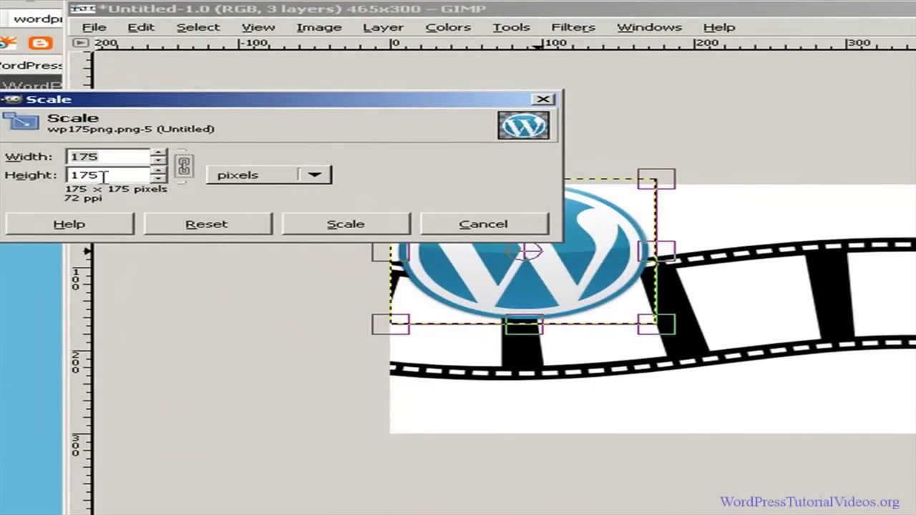
drag(116, 156, 61, 155)
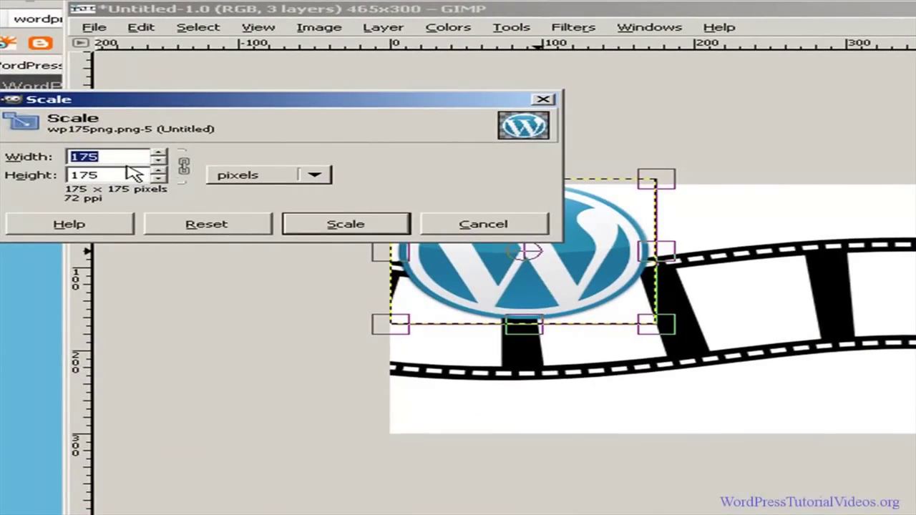
text(100)
click(346, 227)
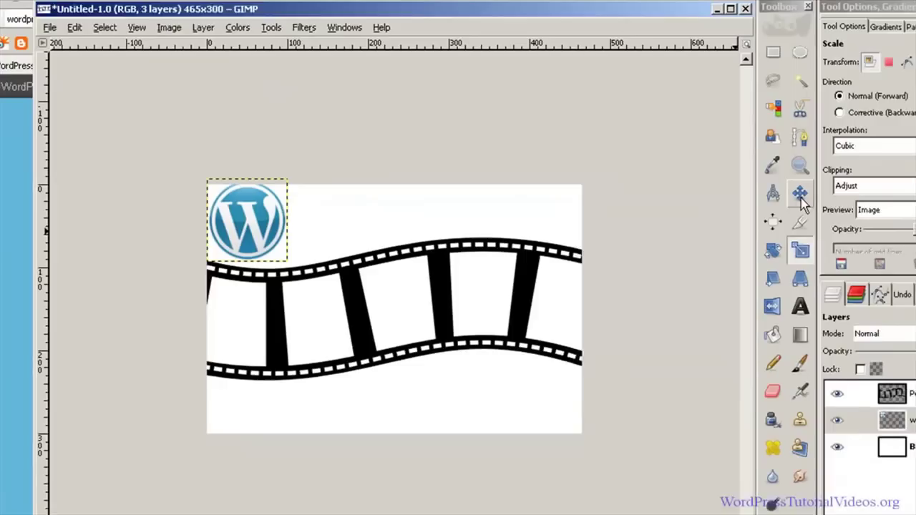
click(244, 225)
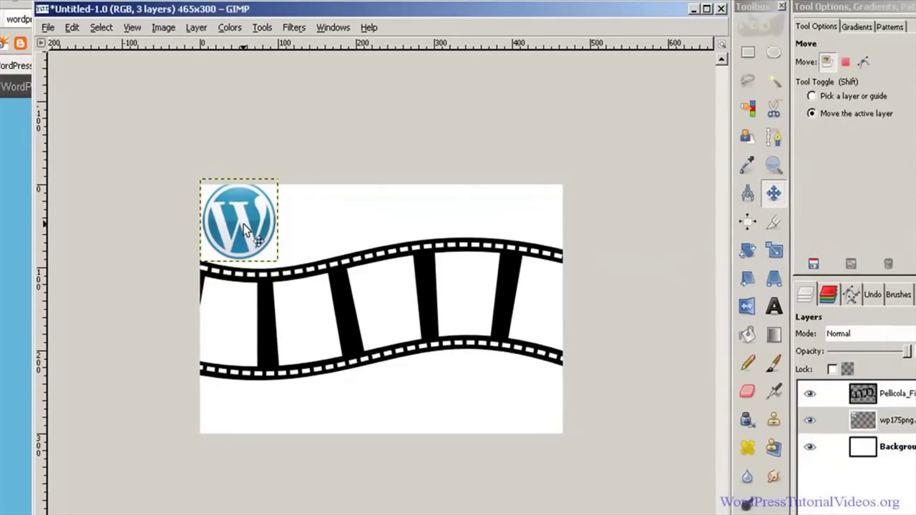
drag(244, 225, 244, 231)
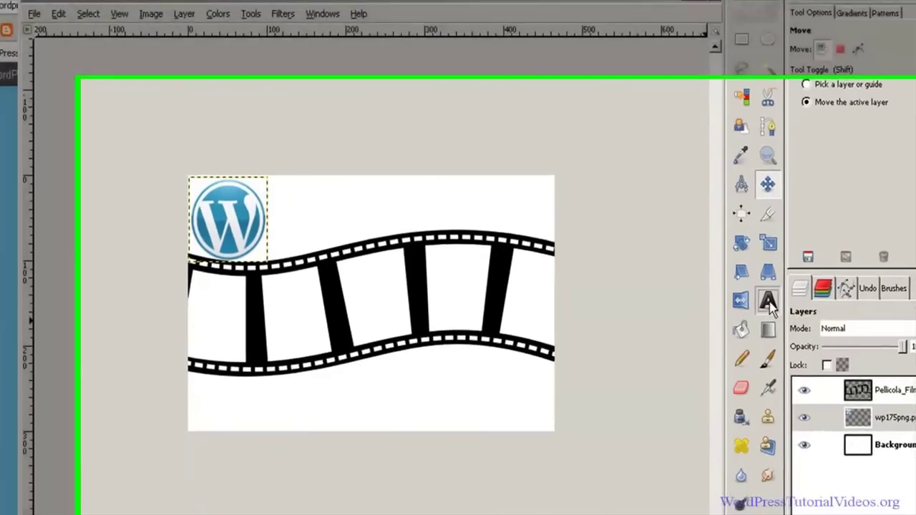
Add a text layer reading "ordPress Tutorials" over the middle of the film strip.
click(774, 308)
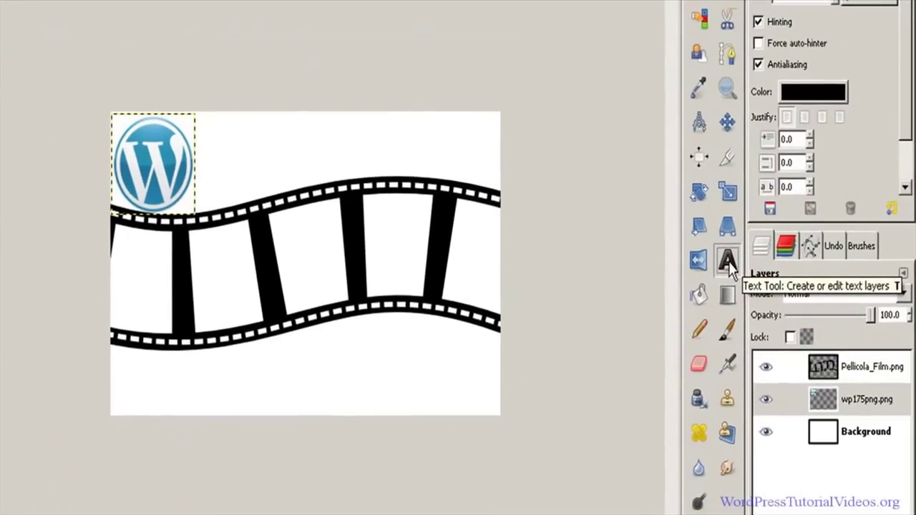
click(282, 230)
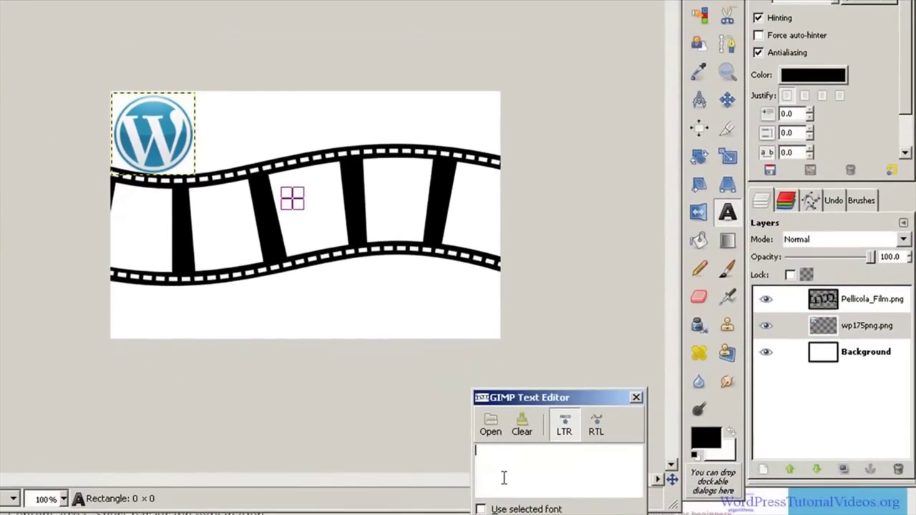
text(Word)
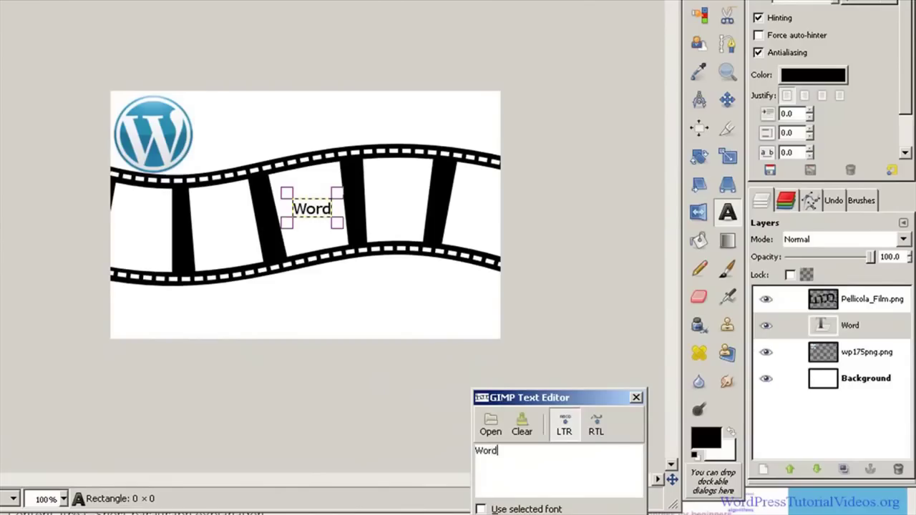
key(BackSpace)
key(BackSpace)
key(BackSpace)
key(BackSpace)
text(o)
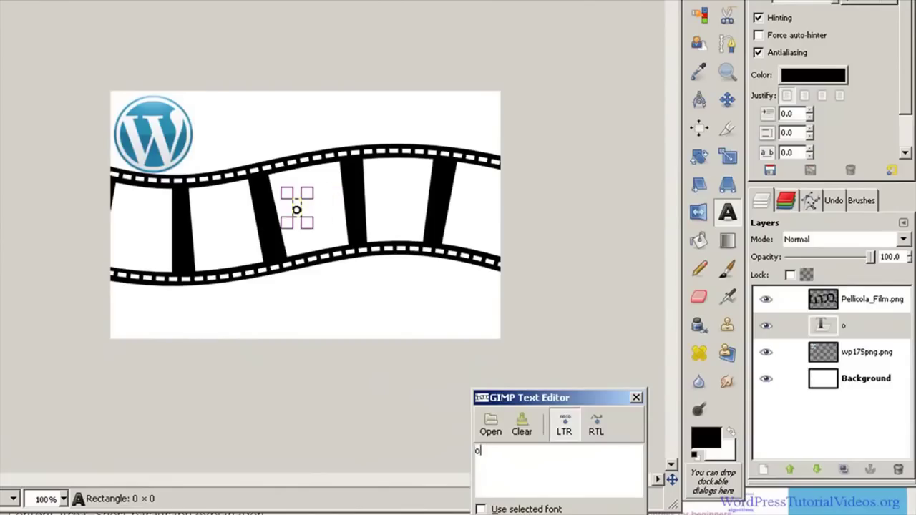
text(rdPress)
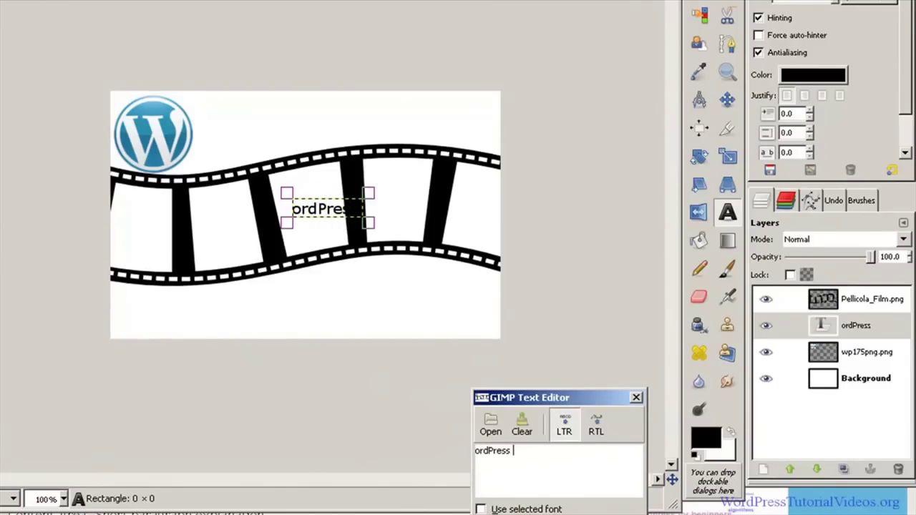
text( Train)
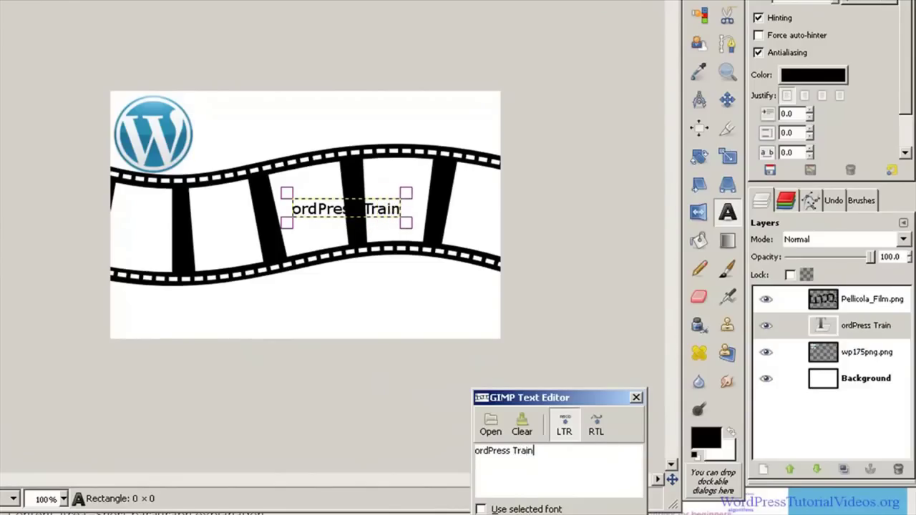
key(BackSpace)
key(BackSpace)
key(BackSpace)
key(BackSpace)
text(utorials)
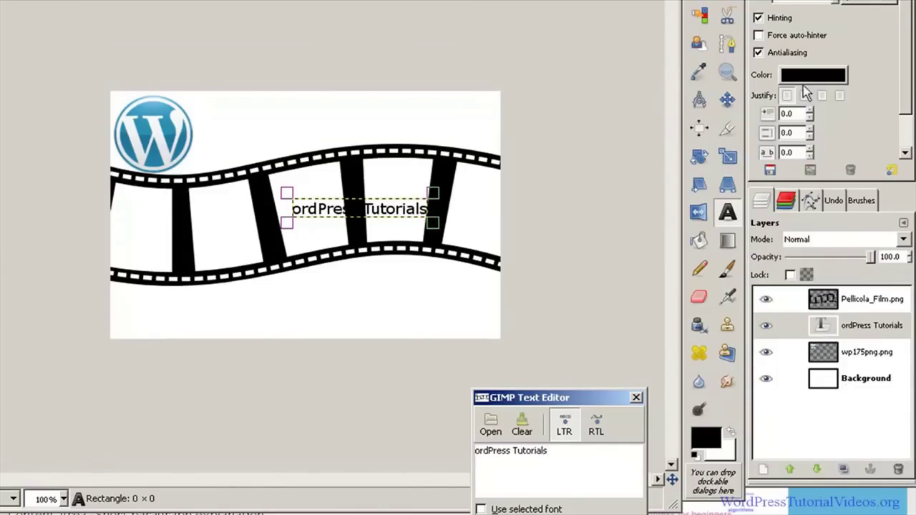
Set the "ordPress Tutorials" text colour to teal 1ab099 and its font size to 42 px.
click(809, 81)
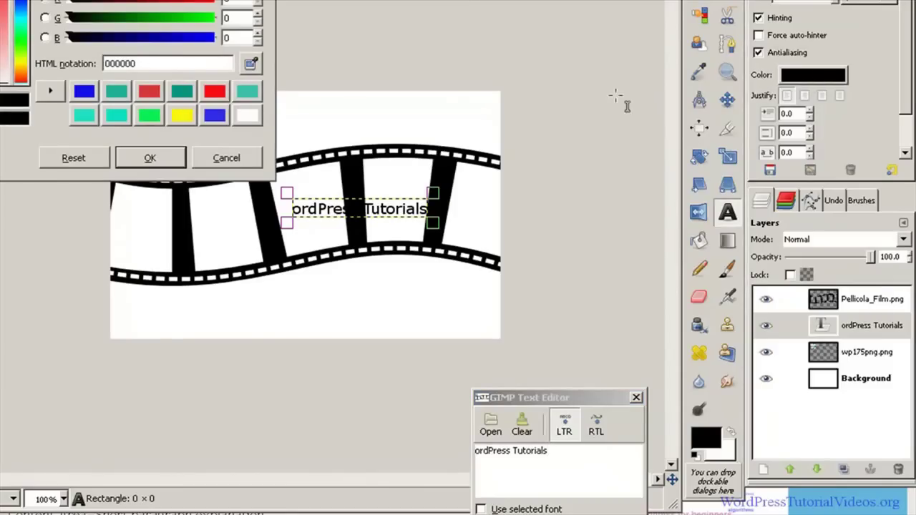
click(117, 92)
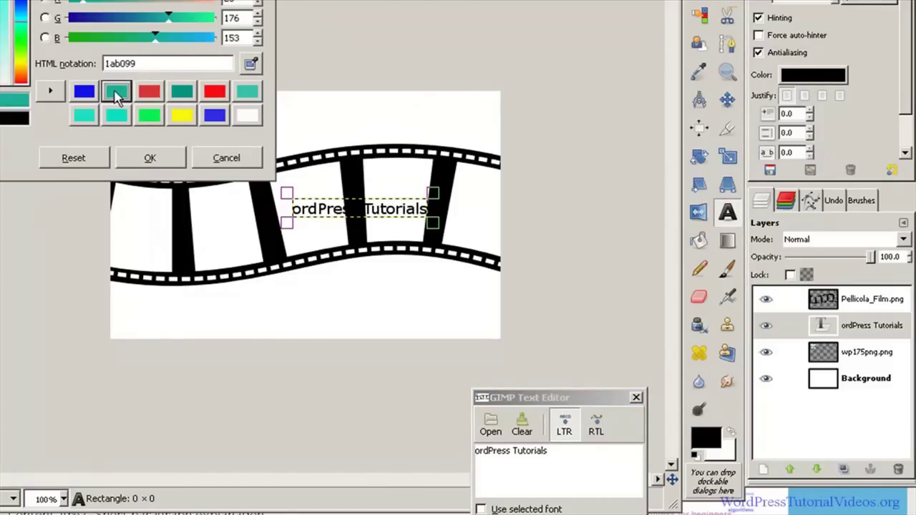
click(153, 161)
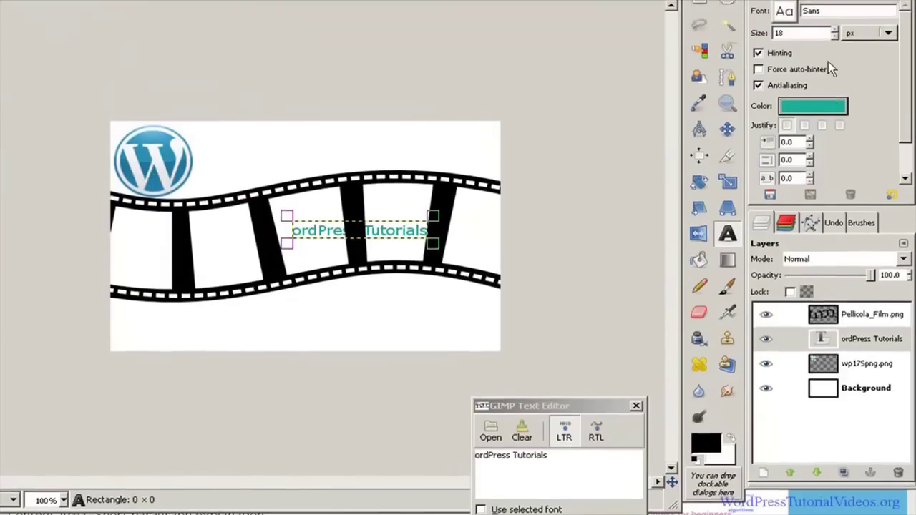
drag(835, 73, 837, 75)
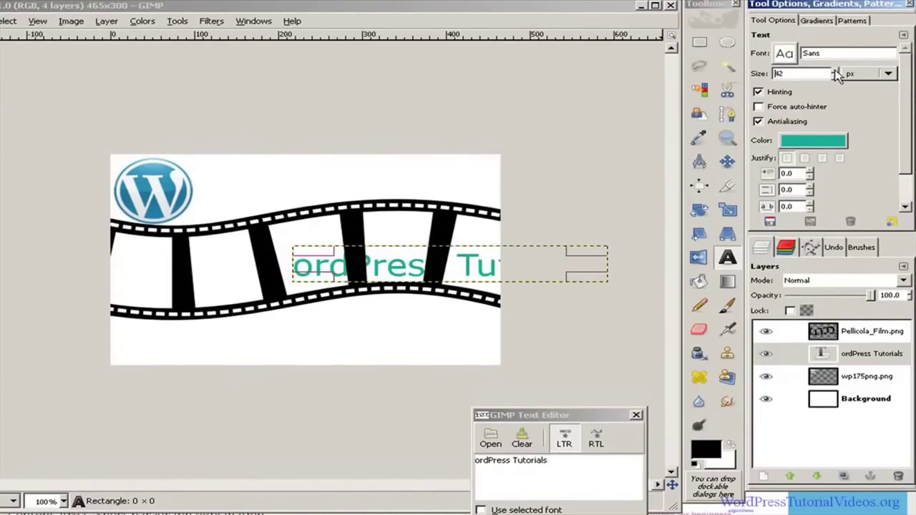
Move the "ordPress Tutorials" text directly beside the WordPress logo so the W completes the word, and set its size to 41 px.
click(394, 255)
drag(394, 256, 309, 198)
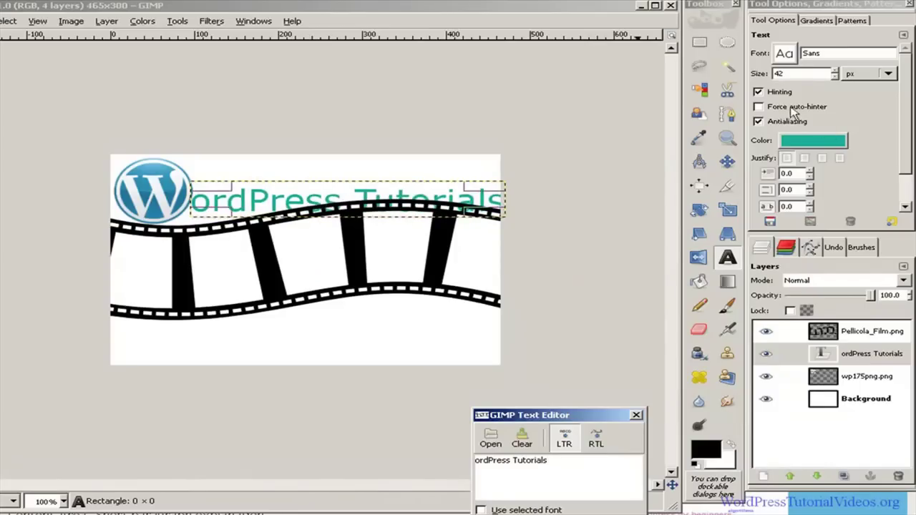
click(835, 76)
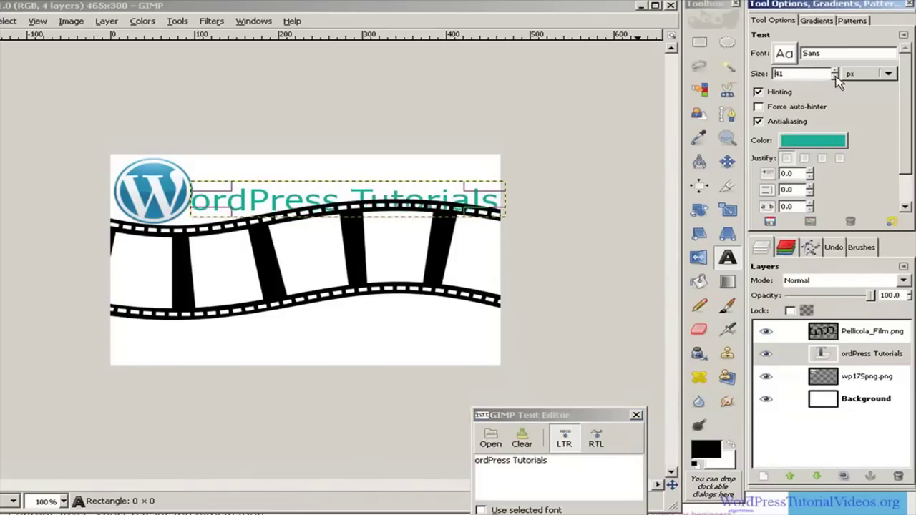
click(834, 76)
click(834, 76)
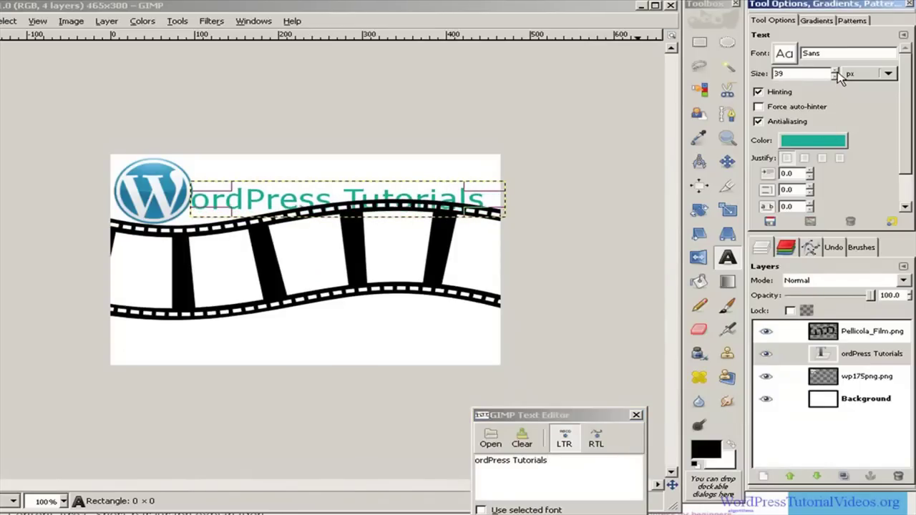
click(834, 71)
click(835, 71)
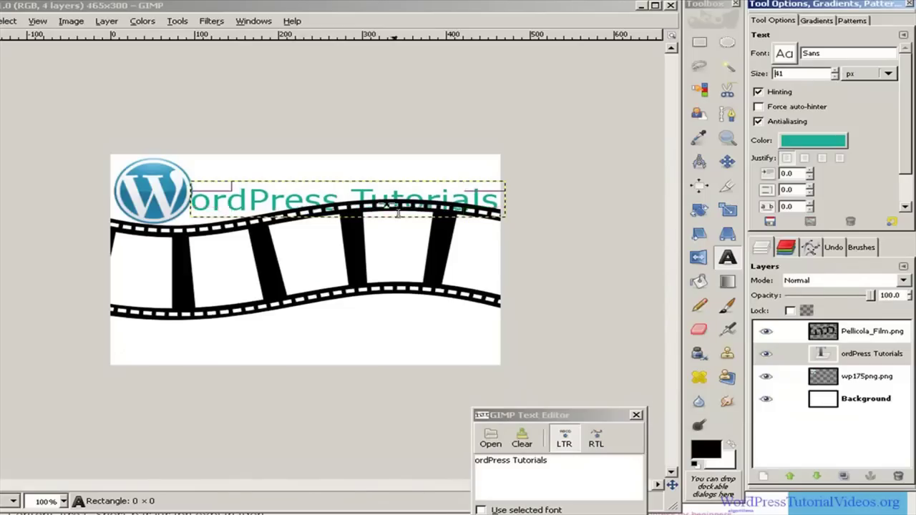
click(341, 197)
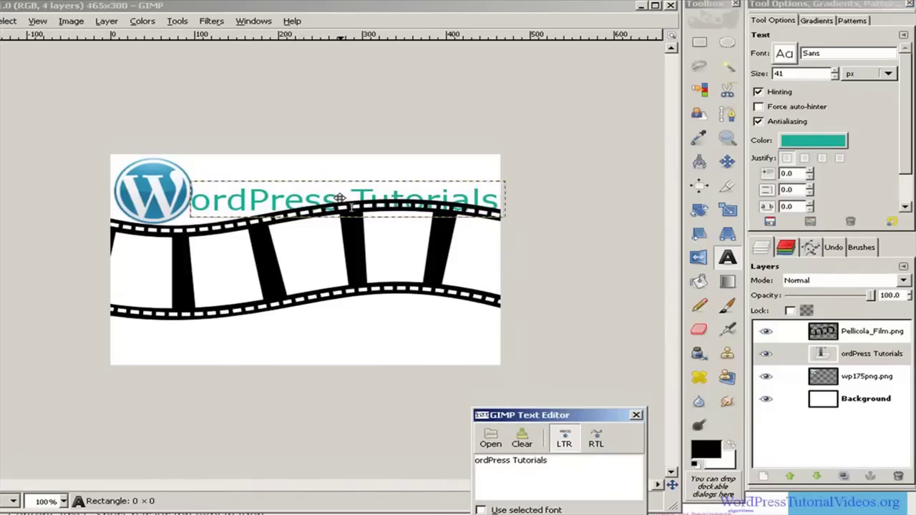
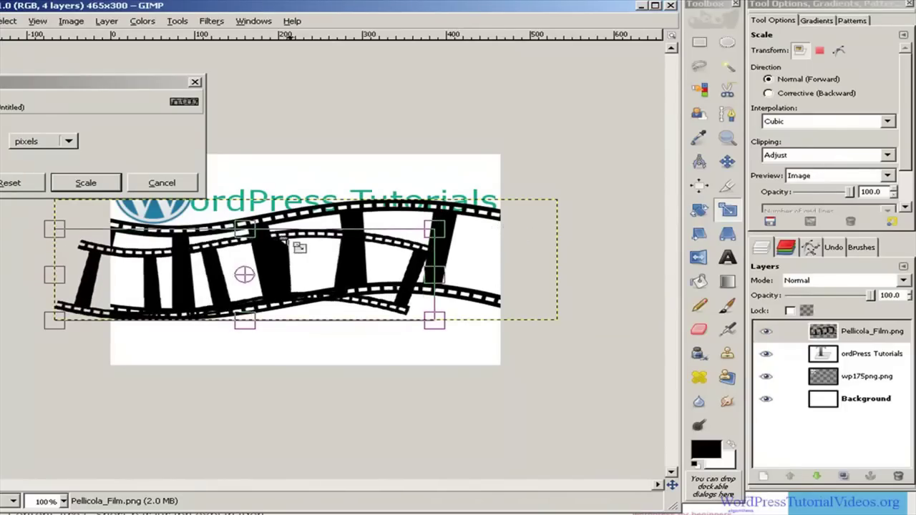
Scale the Pellicola_Film layer down so the strip sits below the text and its far end falls just inside the canvas's right edge.
drag(258, 234, 303, 256)
drag(434, 253, 342, 254)
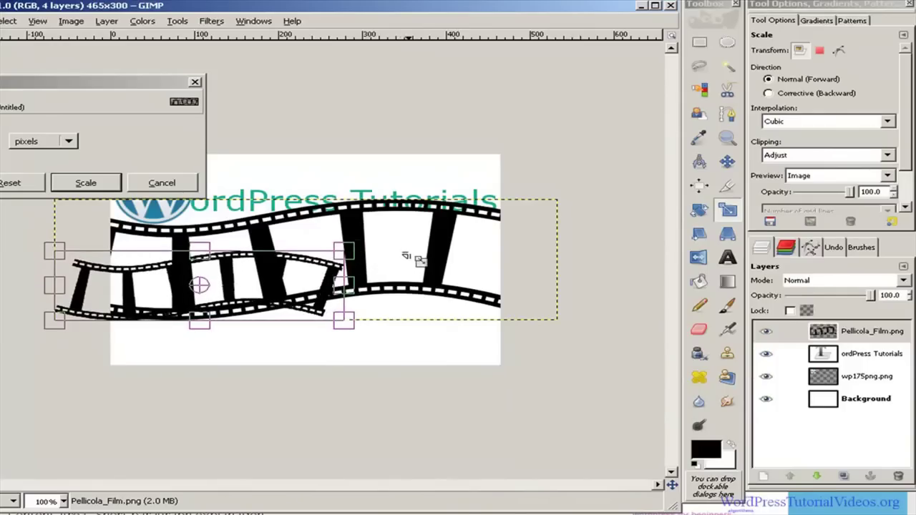
drag(348, 289, 485, 286)
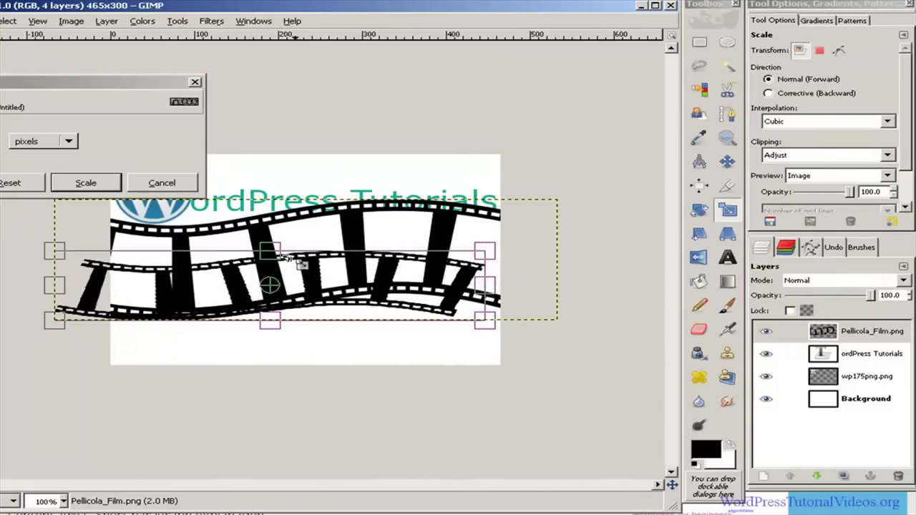
drag(270, 252, 270, 257)
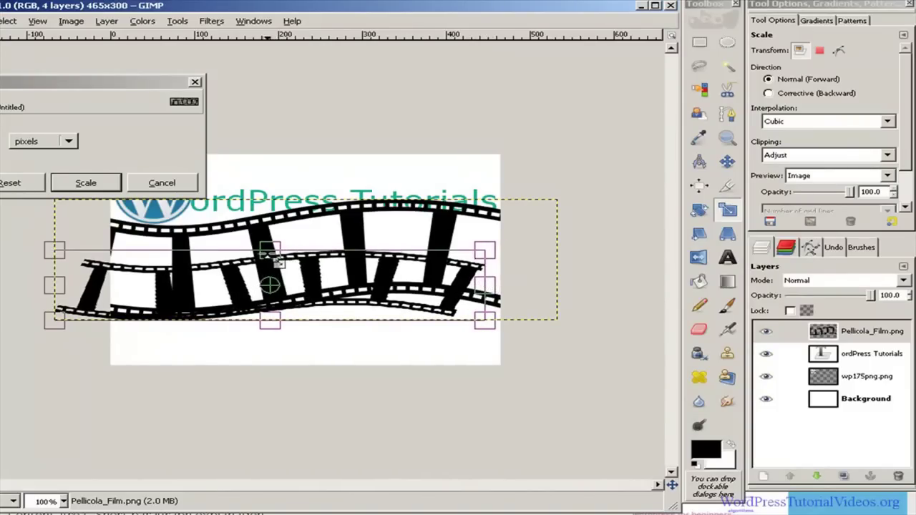
click(86, 184)
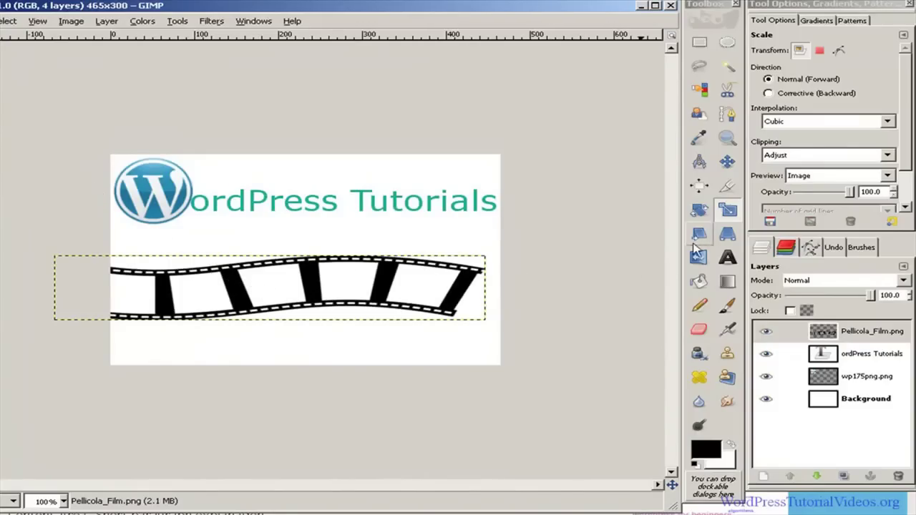
Rotate the Pellicola_Film layer counter-clockwise so the strip rises diagonally from the canvas's lower left to its upper right.
click(701, 211)
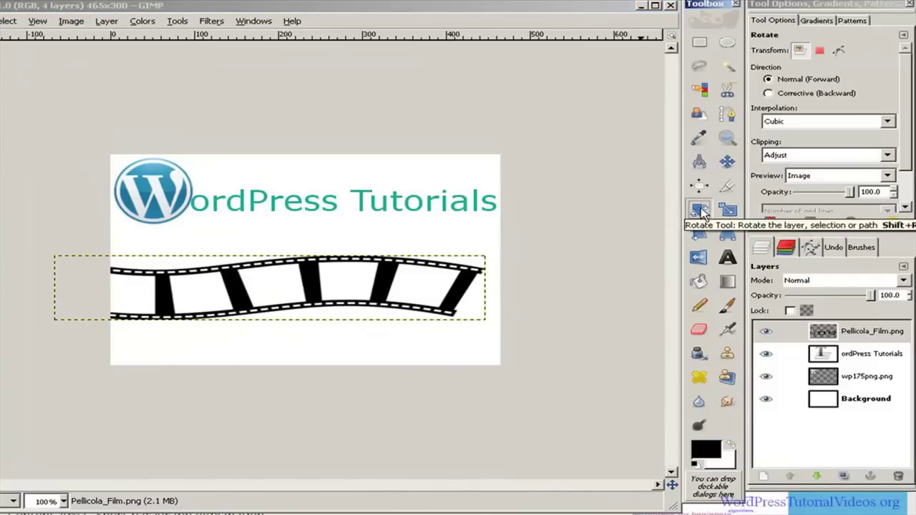
mouse_move(419, 286)
mouse_down()
mouse_move(415, 240)
mouse_move(391, 215)
mouse_move(400, 223)
mouse_up()
click(166, 203)
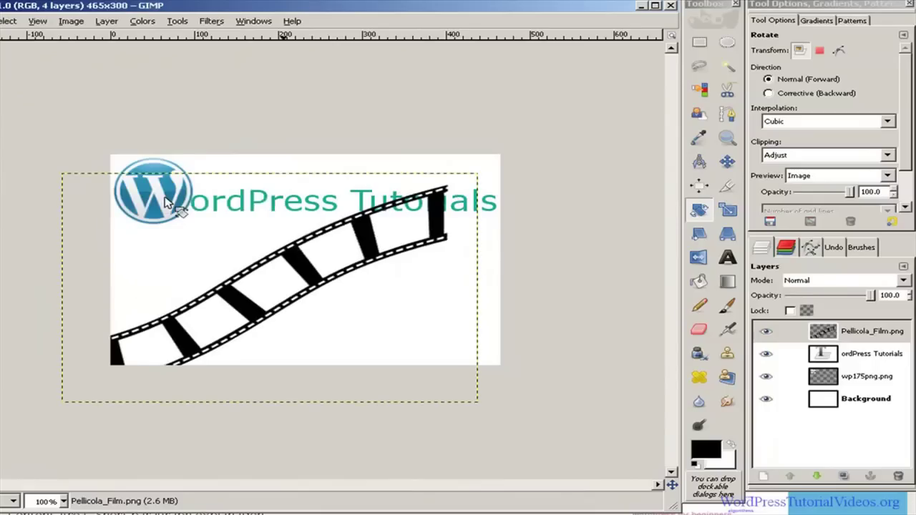
Move the Pellicola_Film layer up and to the right so the whole diagonal strip fits within the canvas.
click(727, 163)
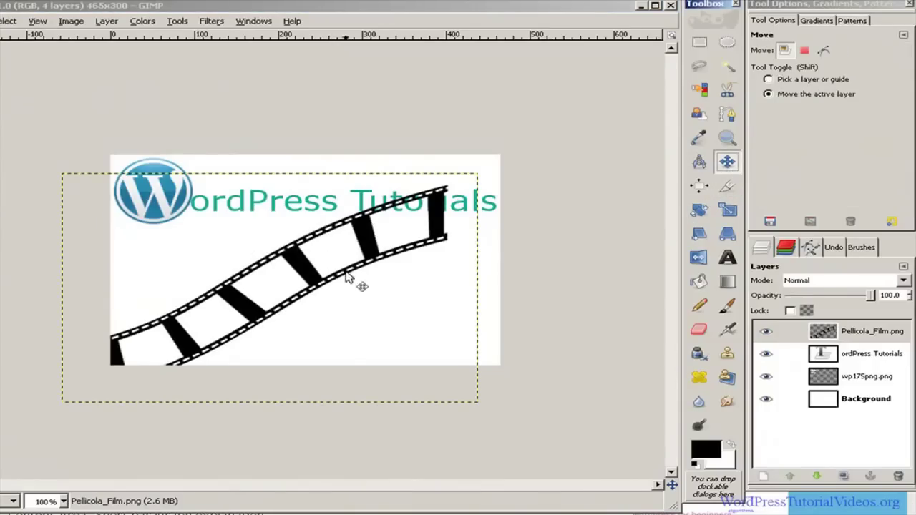
click(822, 331)
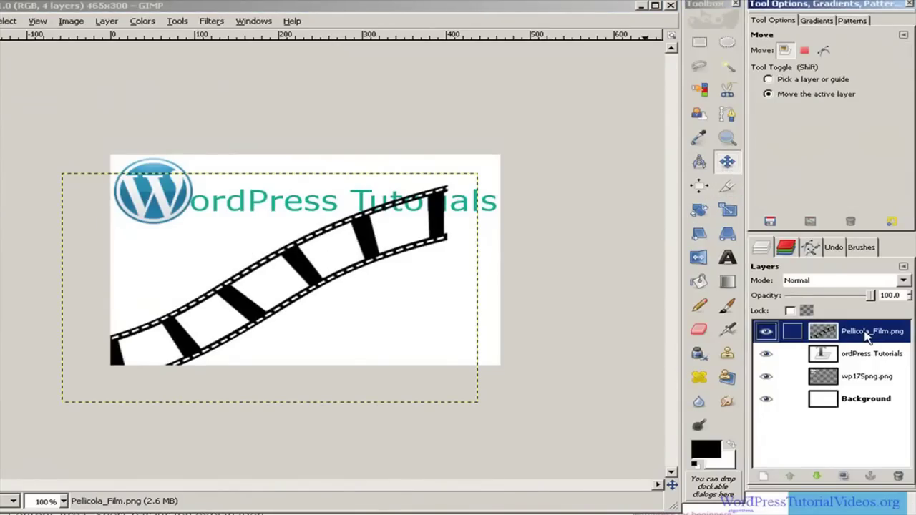
click(293, 282)
drag(293, 282, 328, 262)
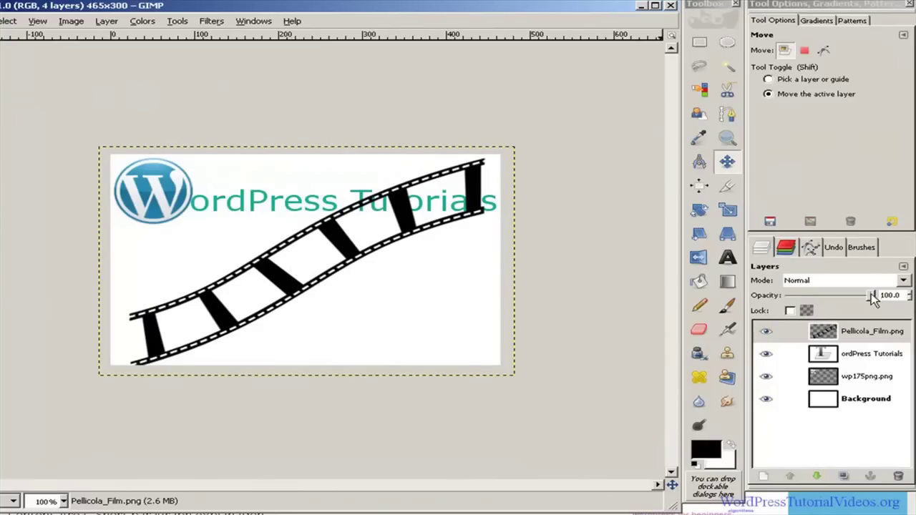
Lower the Pellicola_Film layer beneath the "ordPress Tutorials" text layer and reduce its opacity to about 35.
drag(873, 299, 831, 301)
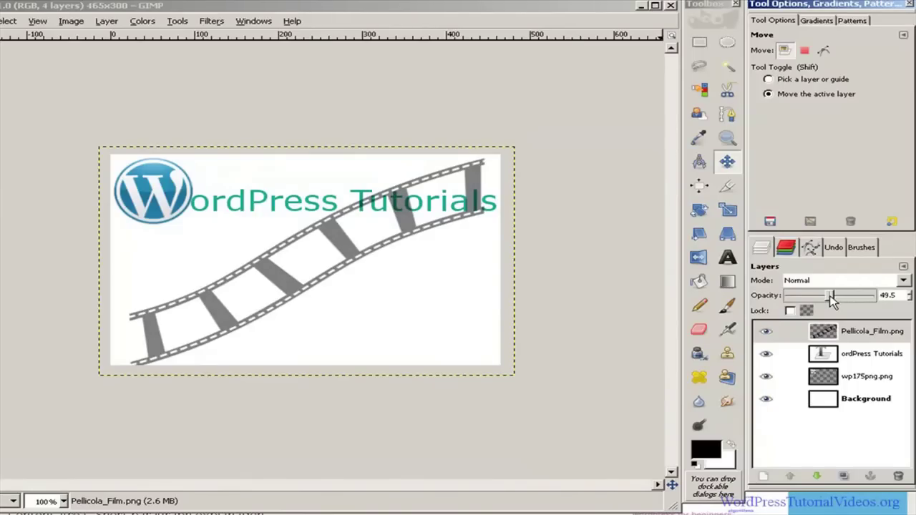
click(848, 335)
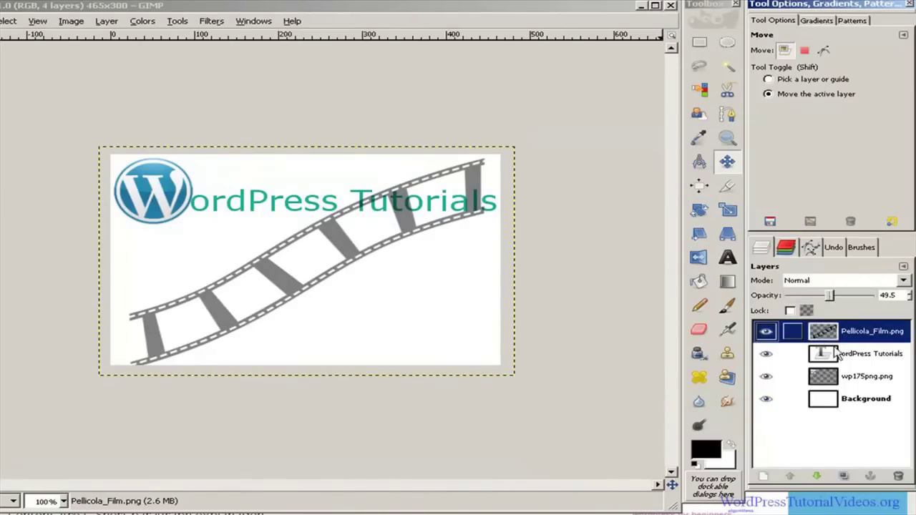
click(817, 476)
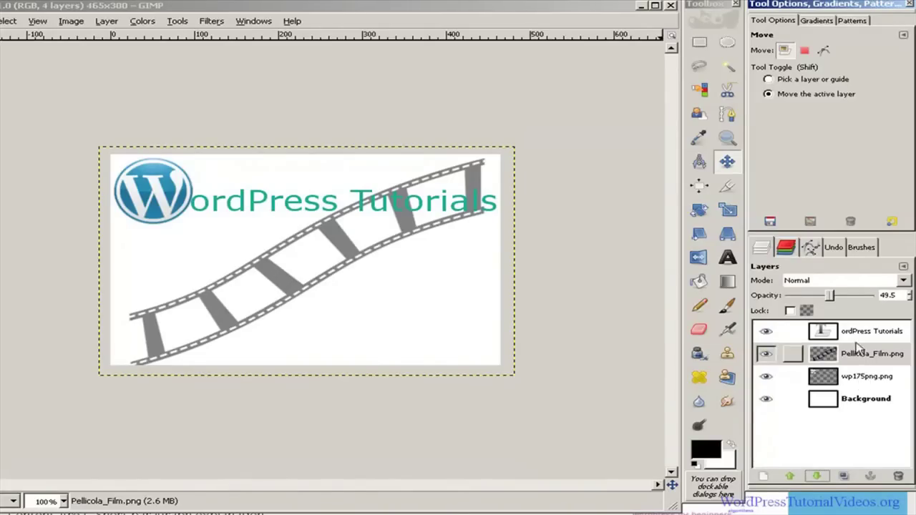
drag(830, 298, 821, 298)
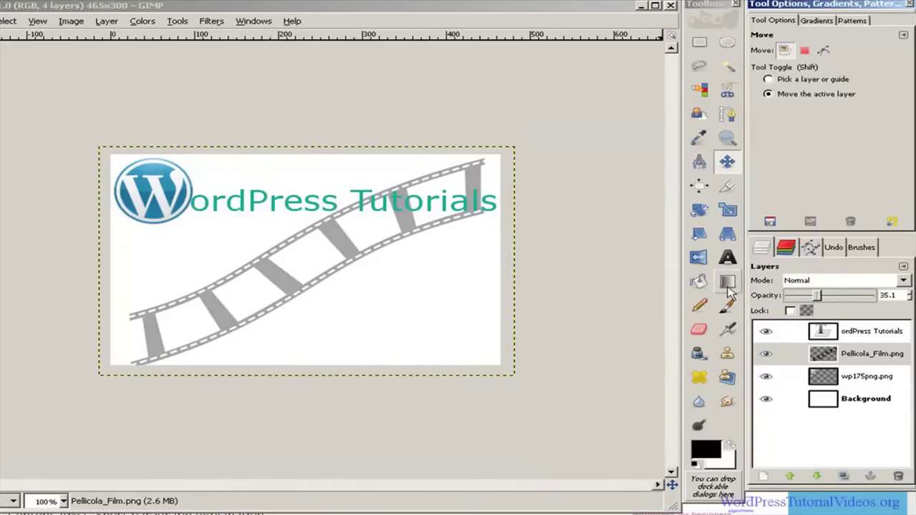
Add the text "Free Video Section" over the film strip and centre it across the lower part of the canvas.
click(727, 259)
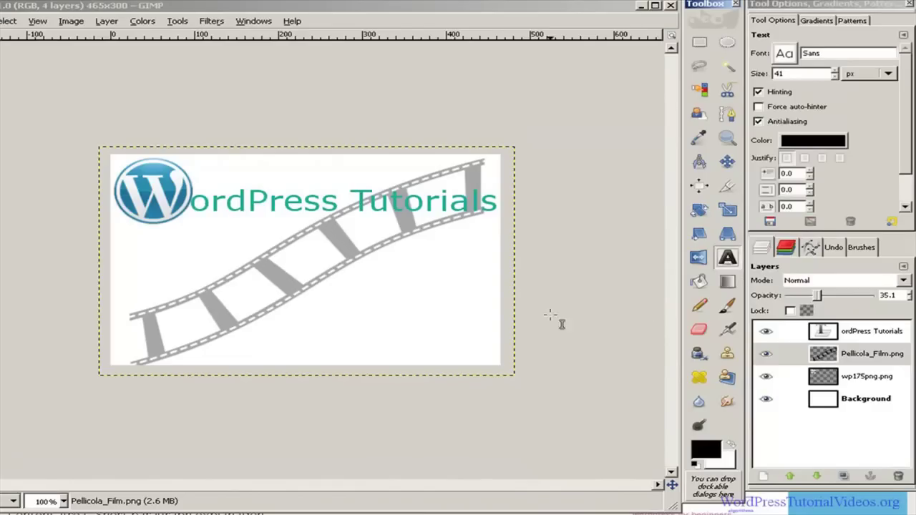
click(182, 304)
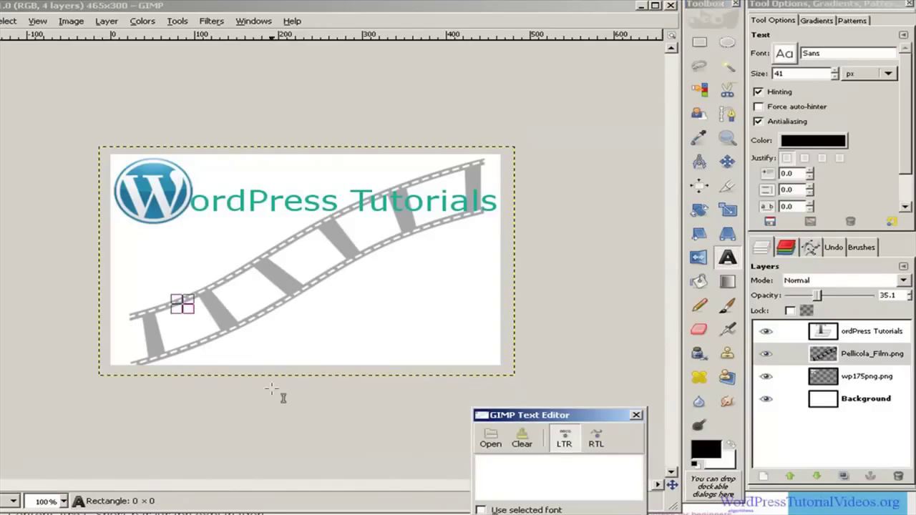
text(F)
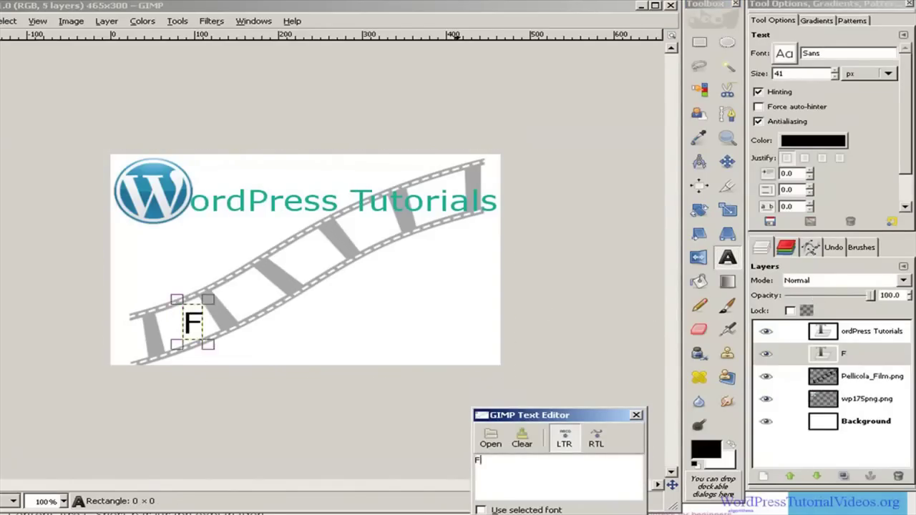
text(ree V)
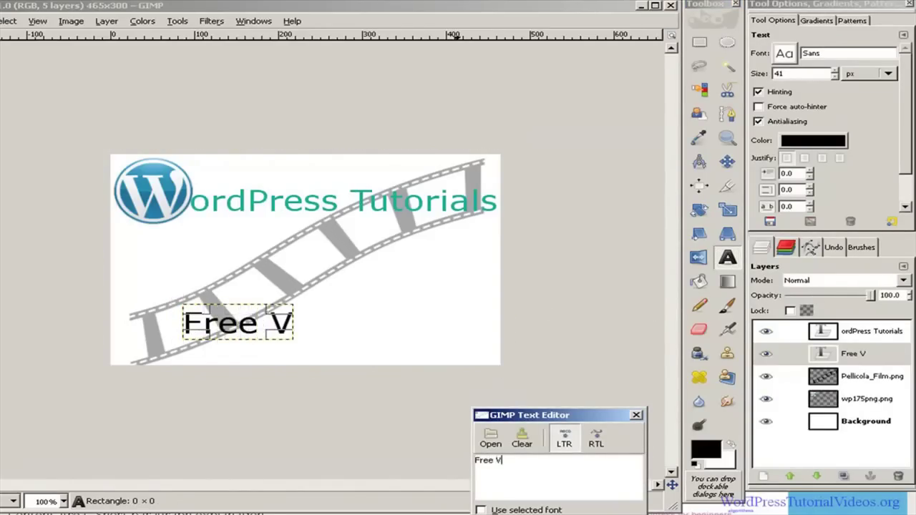
text(ideo Se)
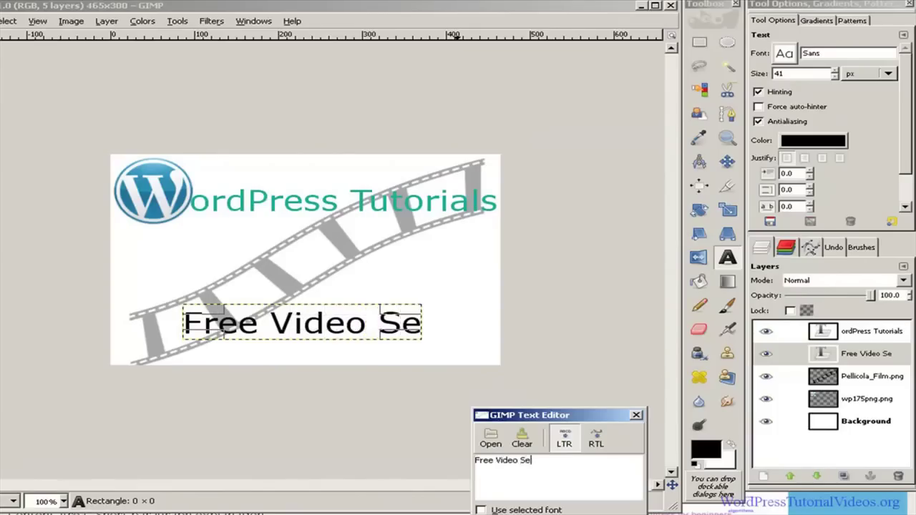
text(ction)
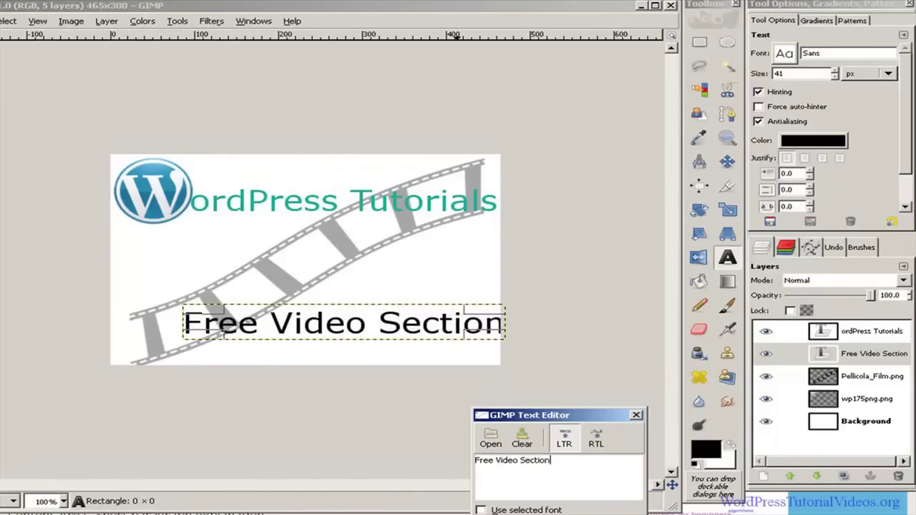
drag(344, 323, 306, 312)
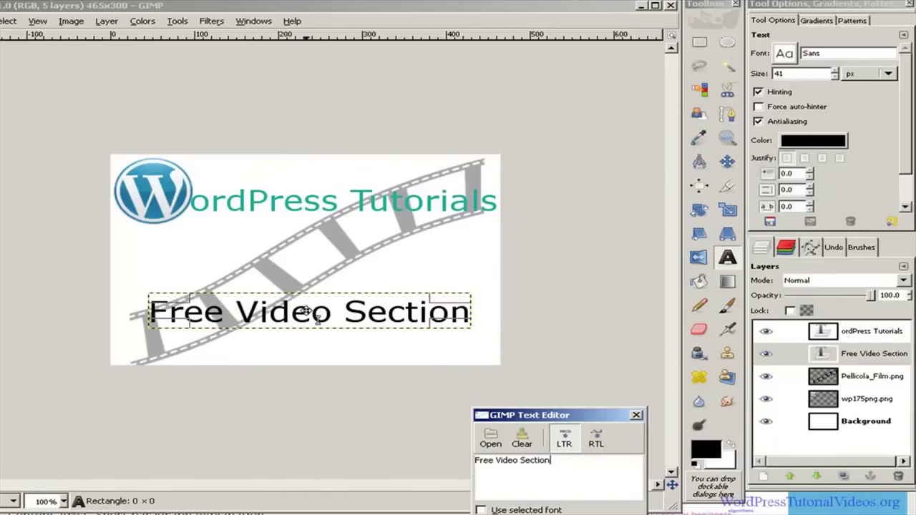
drag(307, 311, 308, 309)
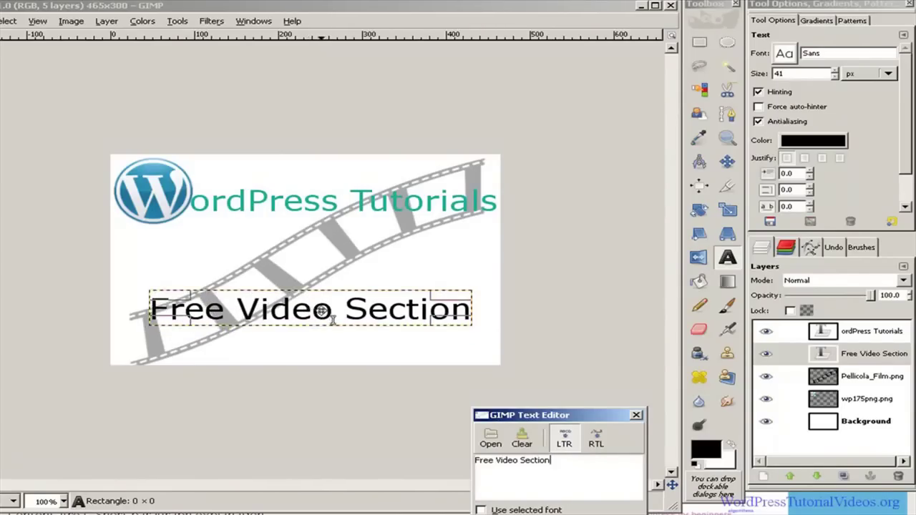
Recolour the "Free Video Section" text bright red and change its font to Serif.
click(808, 143)
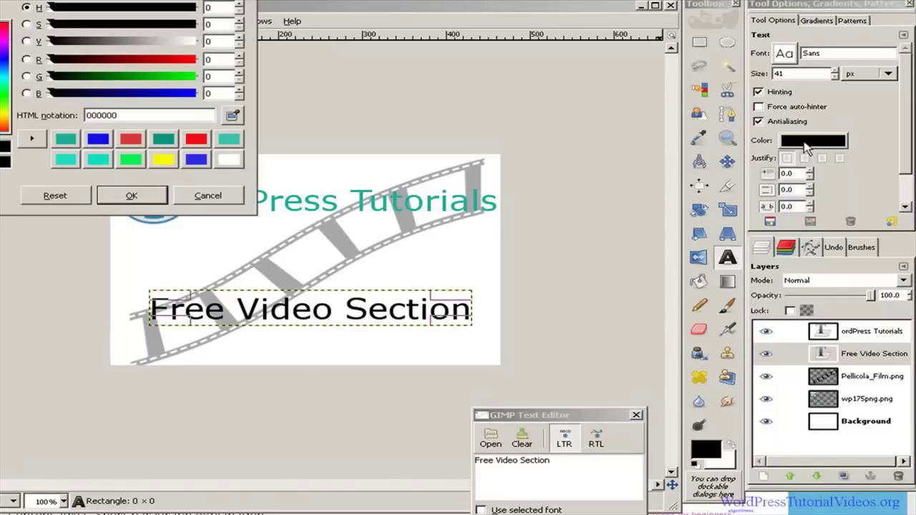
click(196, 140)
click(131, 195)
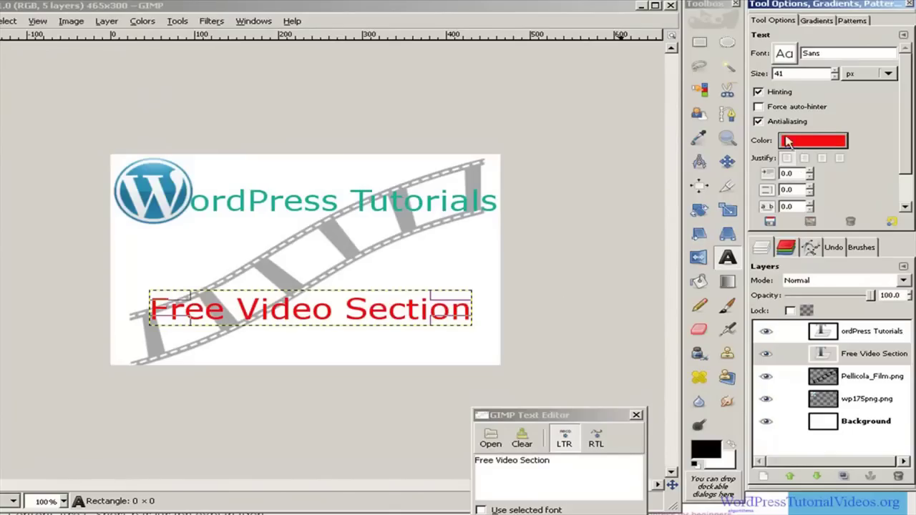
click(784, 55)
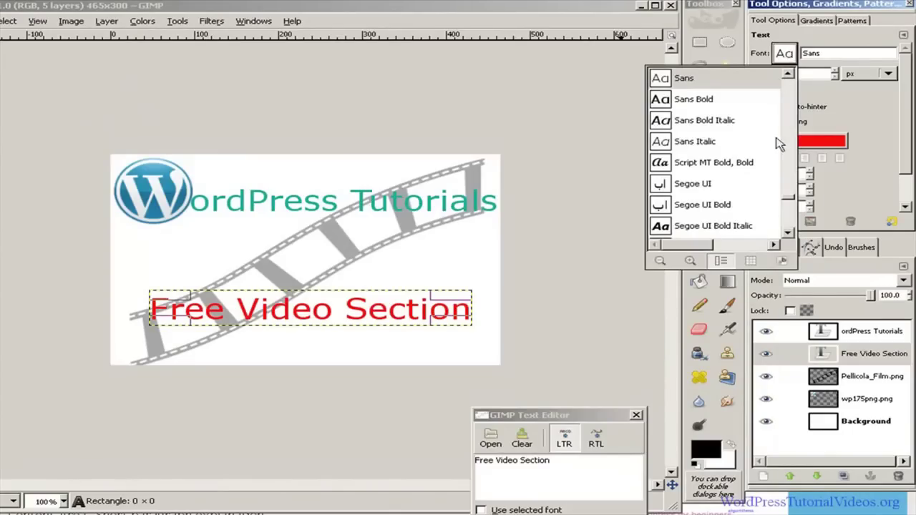
scroll(732, 171, down, 2)
click(683, 214)
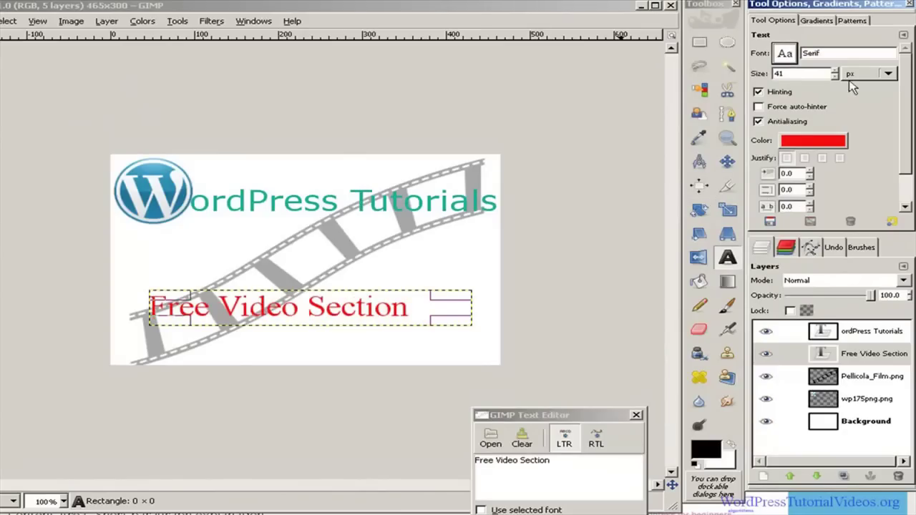
Enlarge the "Free Video Section" text to 51 px, widen its text box to fit one line and shift it slightly left.
scroll(834, 72, up, 7)
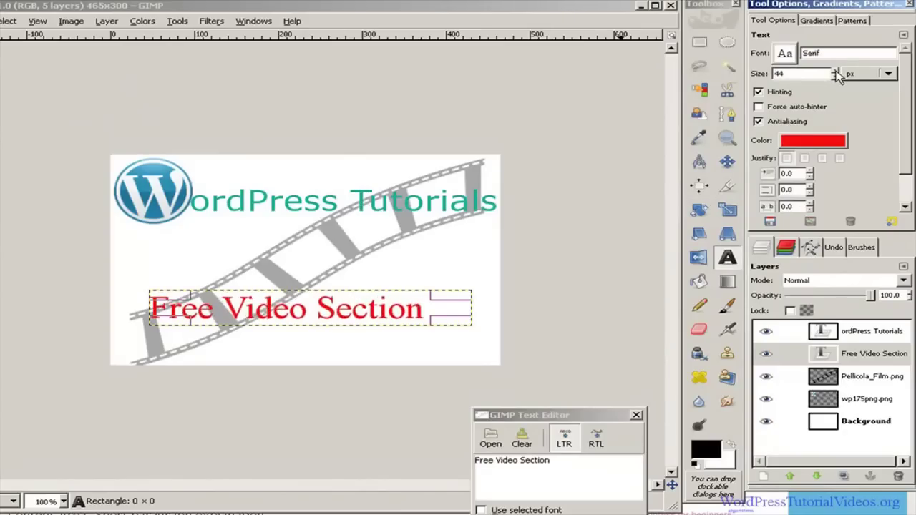
scroll(833, 72, up, 3)
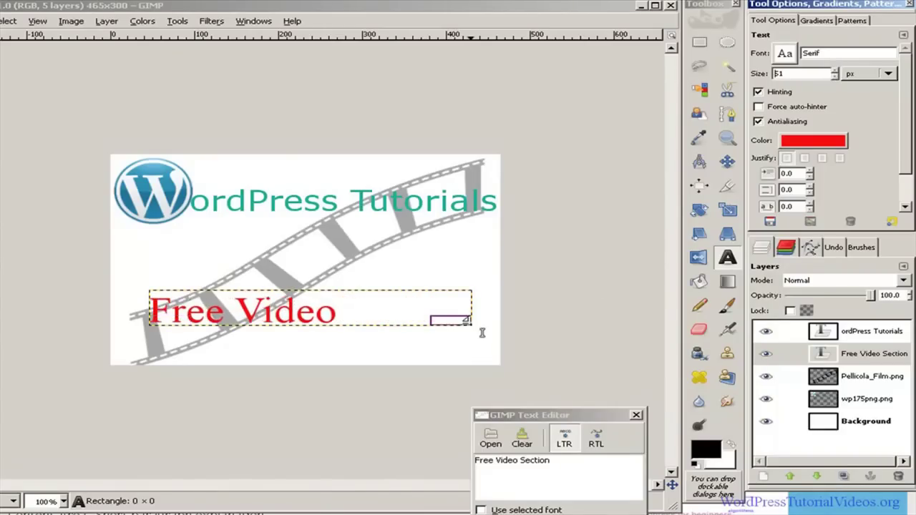
drag(483, 335, 503, 333)
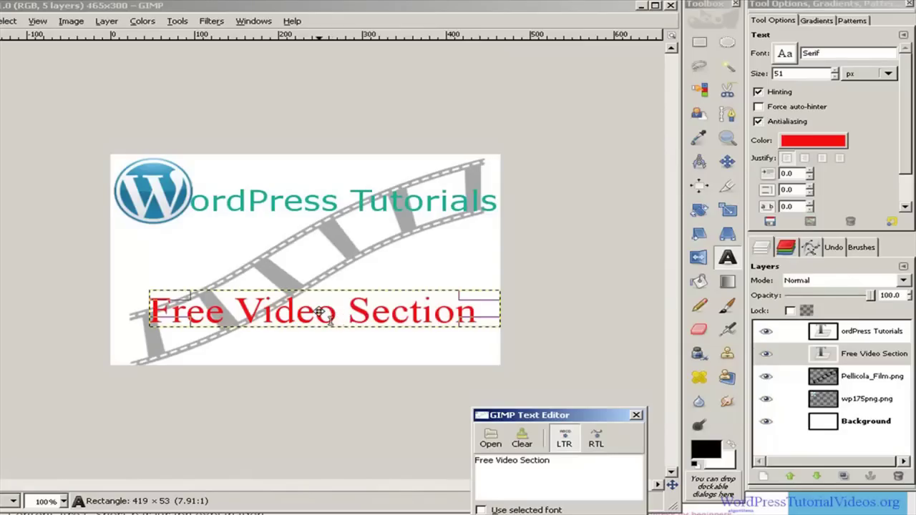
drag(326, 308, 314, 309)
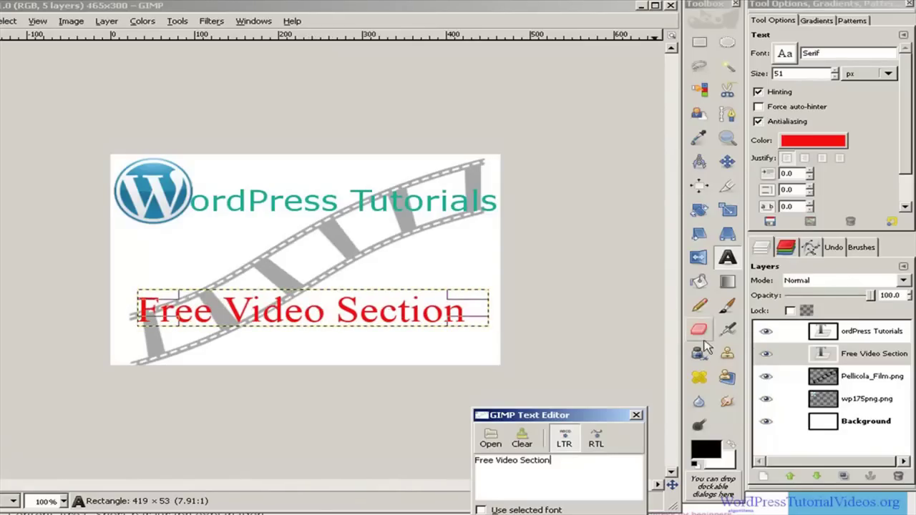
Change the "ordPress Tutorials" text to the Serif font at 49 px.
click(836, 336)
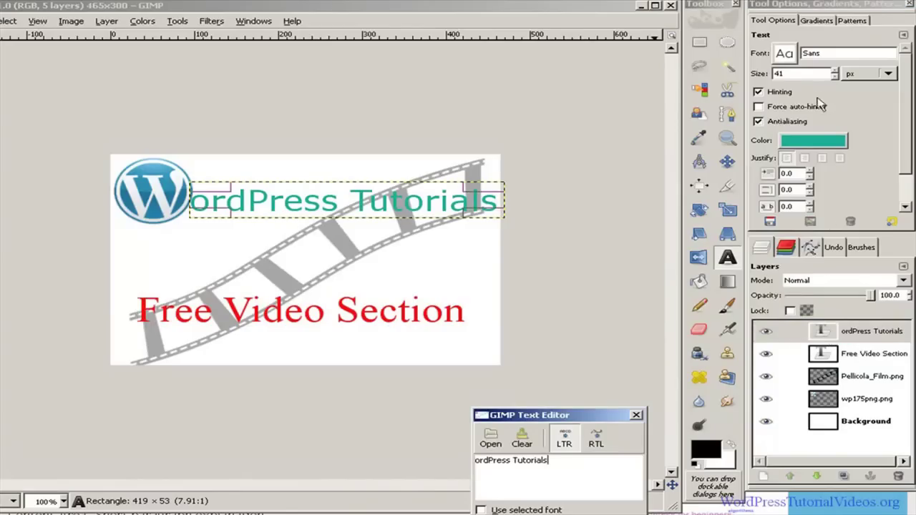
click(784, 55)
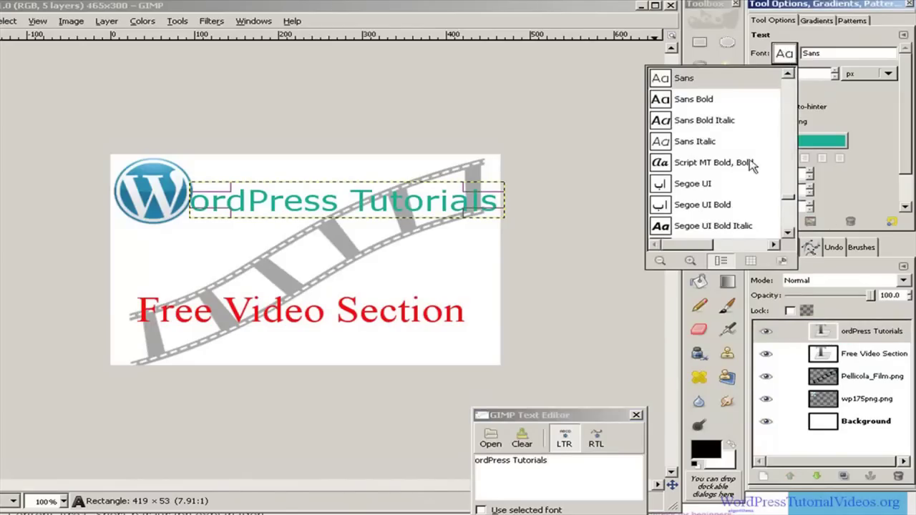
scroll(737, 180, down, 3)
click(699, 222)
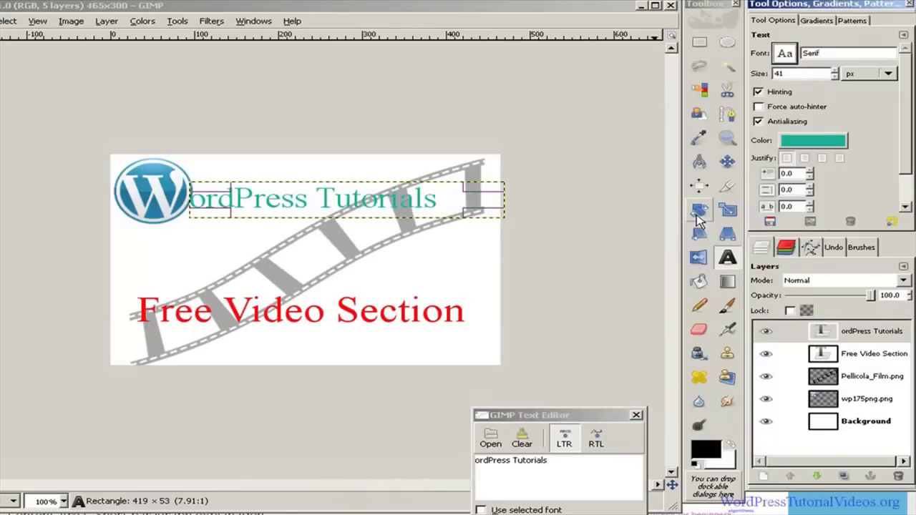
click(833, 71)
click(833, 72)
click(833, 71)
click(834, 71)
click(833, 72)
click(835, 72)
click(834, 73)
click(834, 72)
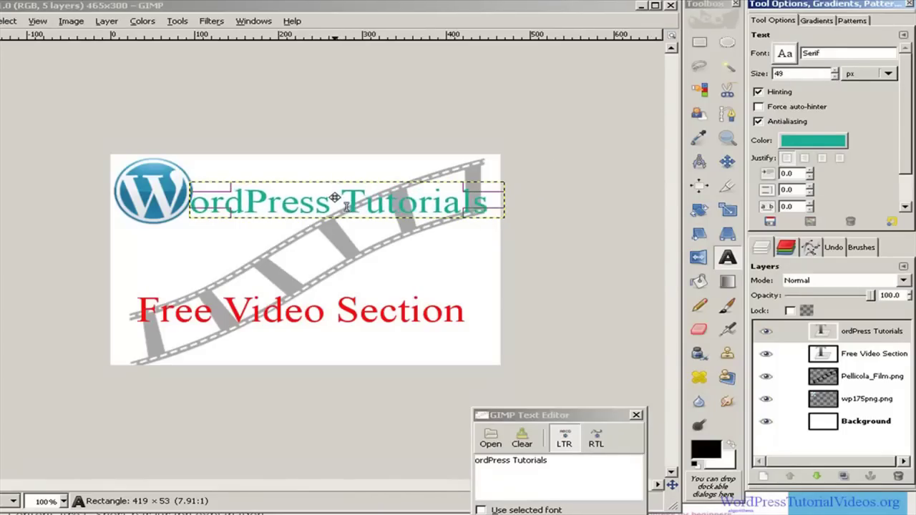
Move the "ordPress Tutorials" text slightly right so it clears the WordPress logo, and leave text editing.
drag(333, 201, 340, 202)
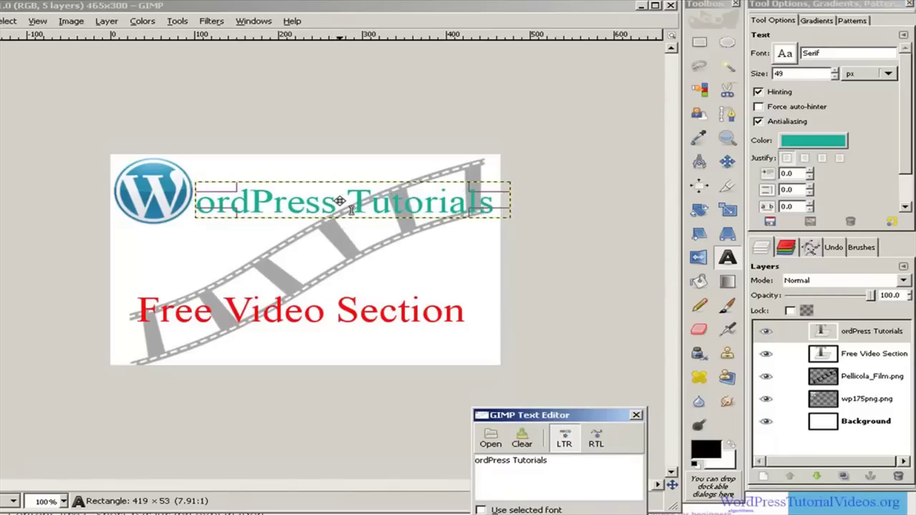
click(330, 205)
click(861, 422)
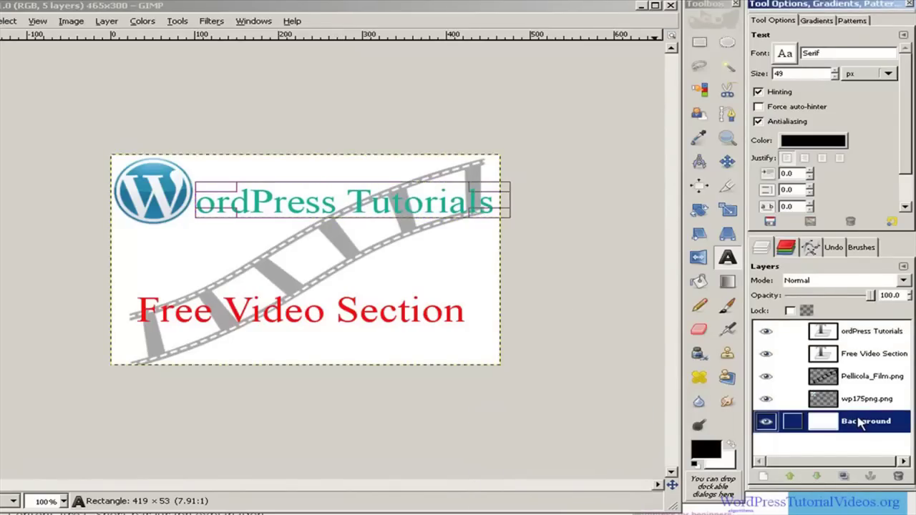
key(n)
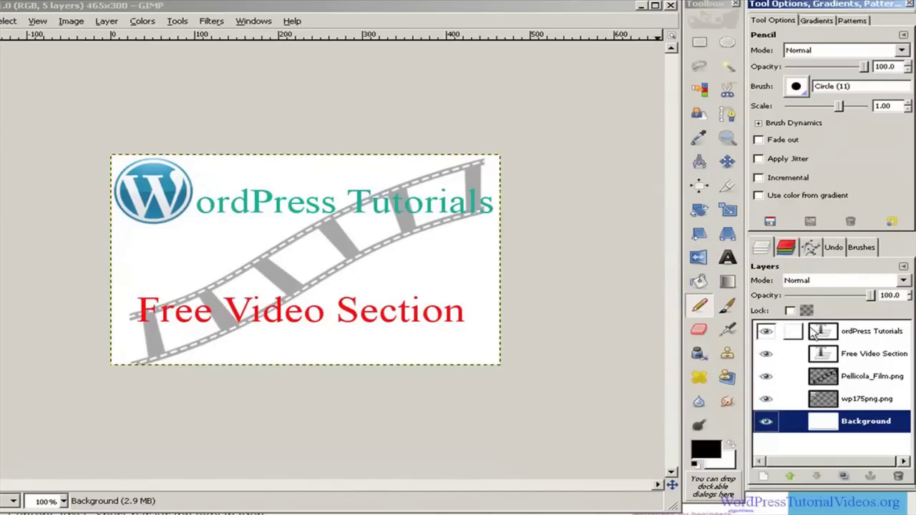
Select the letter shapes of the "ordPress Tutorials" layer using Alpha to Selection.
click(850, 338)
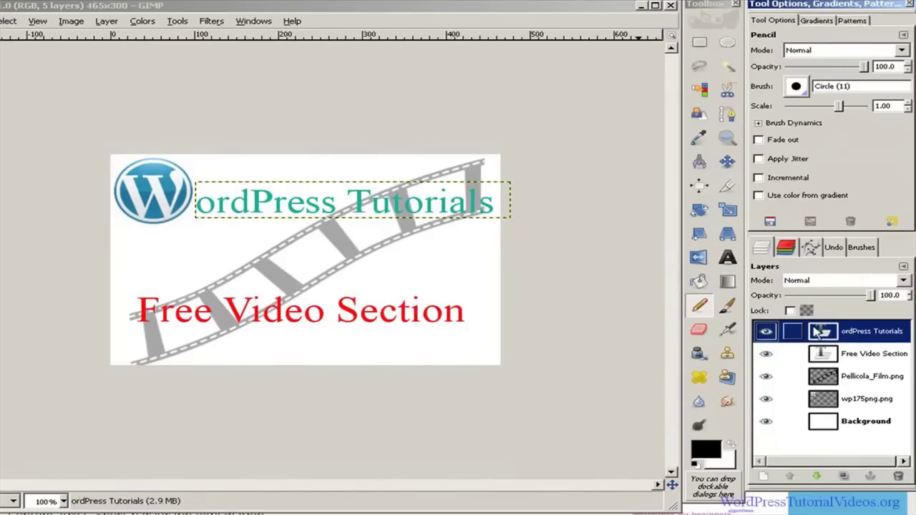
right_click(825, 334)
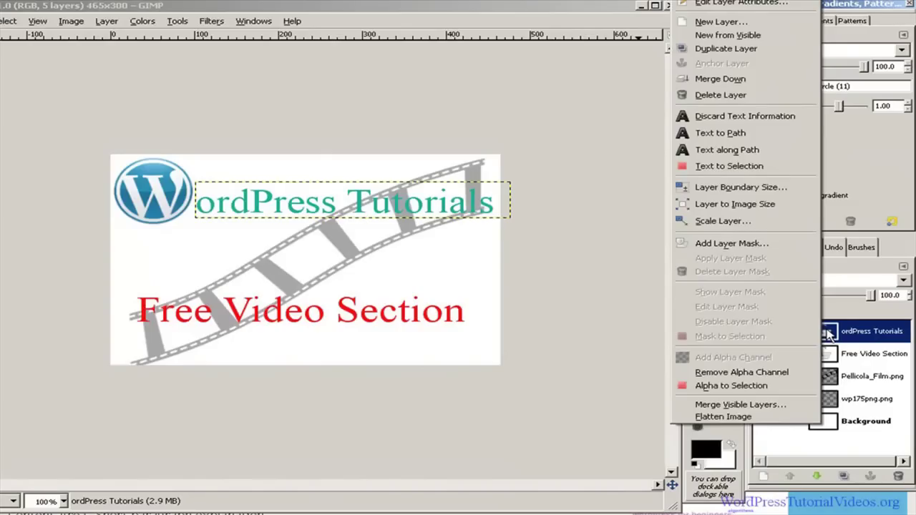
click(729, 390)
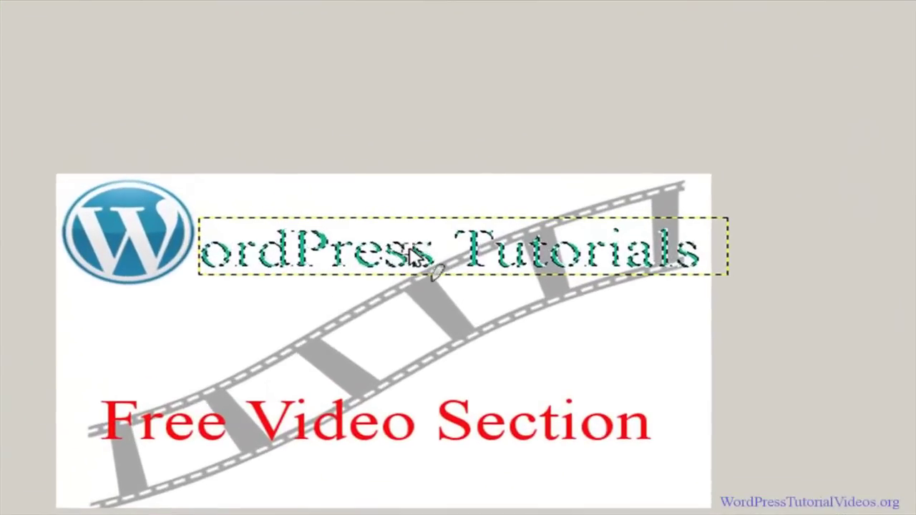
Apply a drop shadow to the selected "ordPress Tutorials" lettering with X and Y offsets of 4 and a blur radius of 2.
click(351, 4)
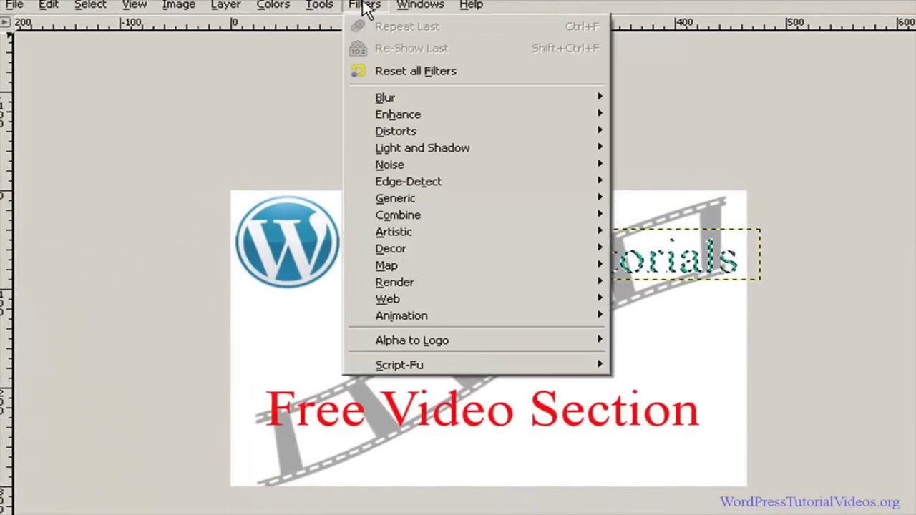
mouse_move(429, 117)
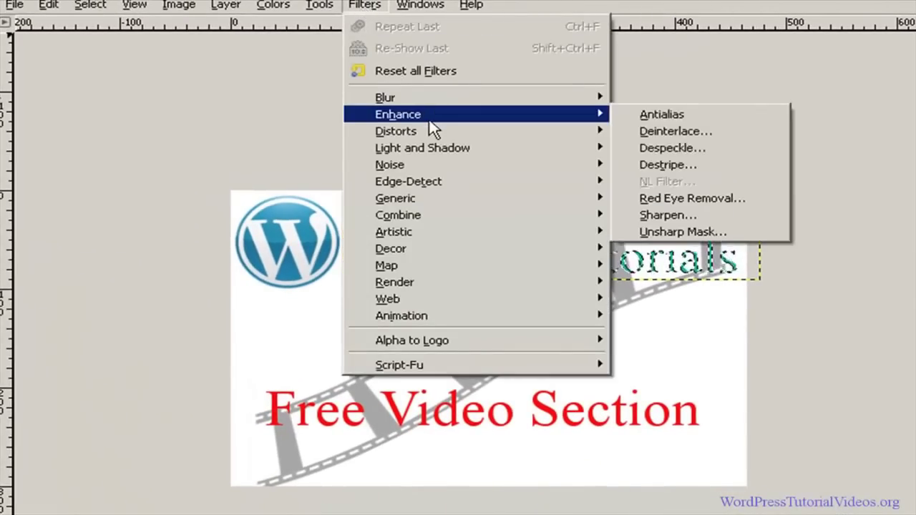
mouse_move(438, 157)
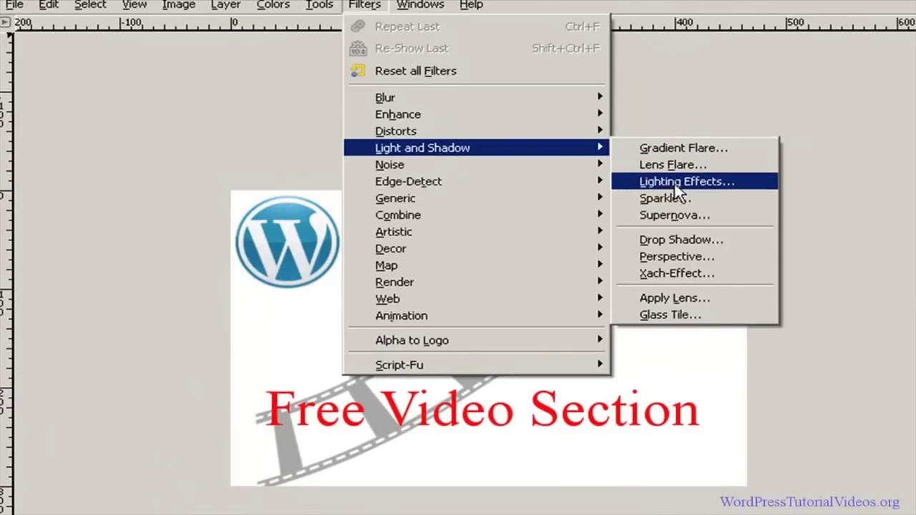
click(675, 240)
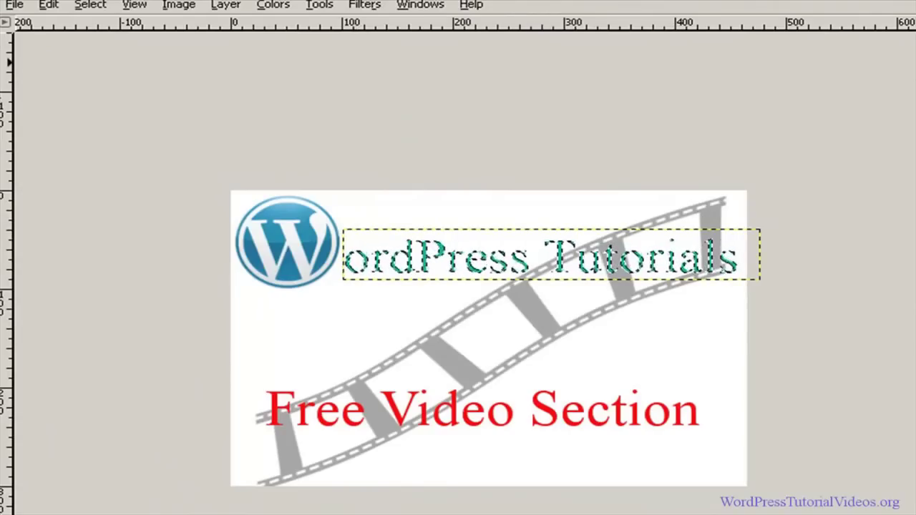
drag(258, 54, 213, 52)
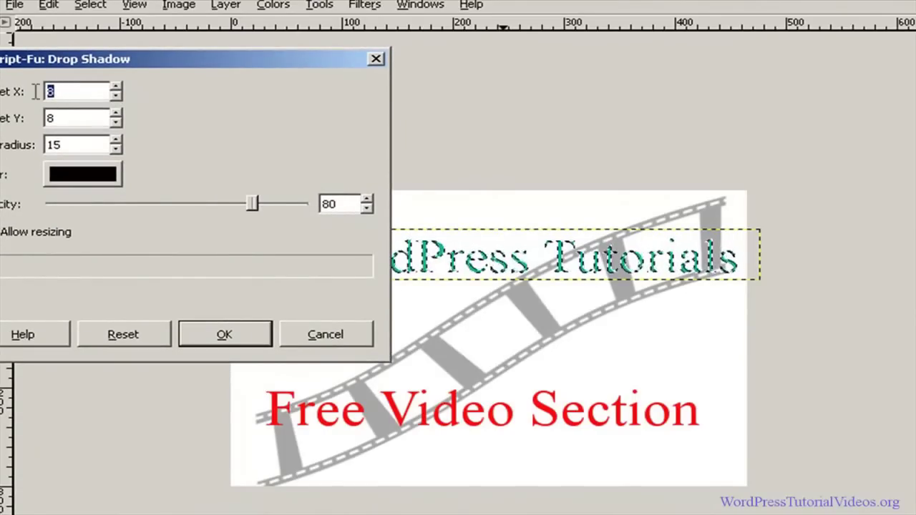
text(4)
key(Tab)
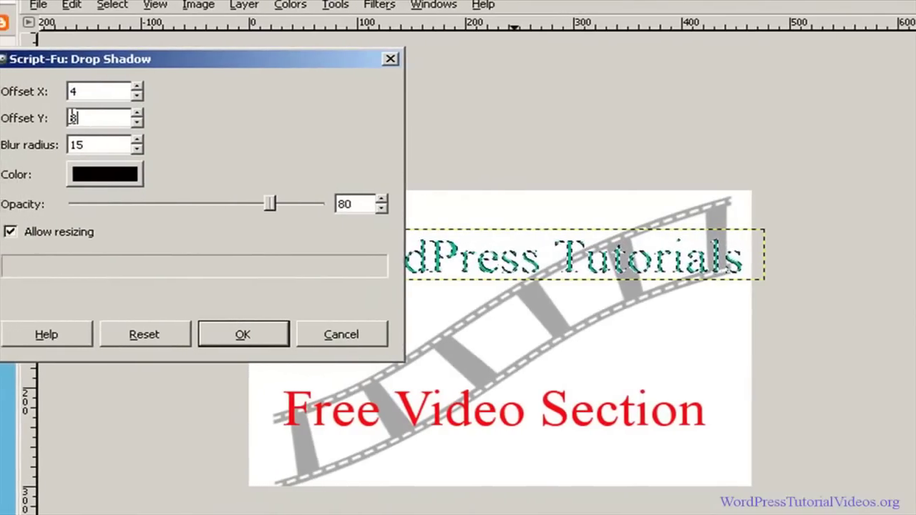
text(4)
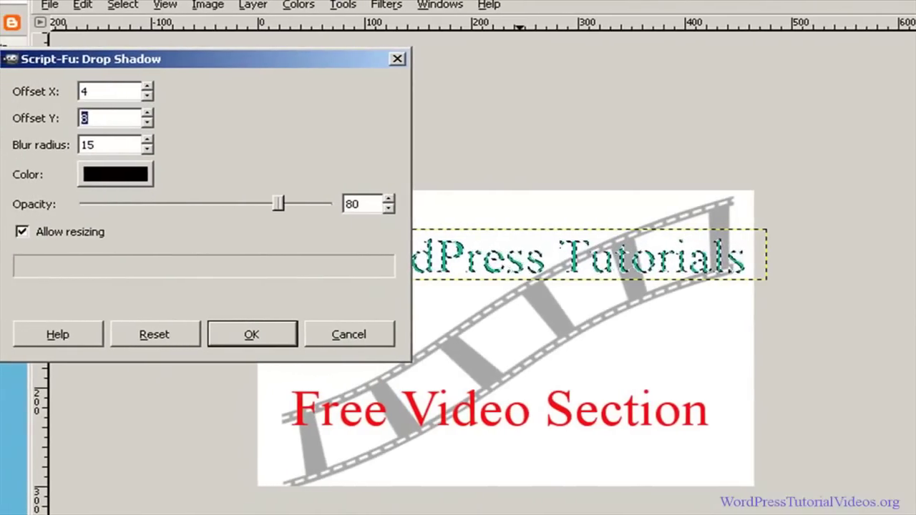
key(Tab)
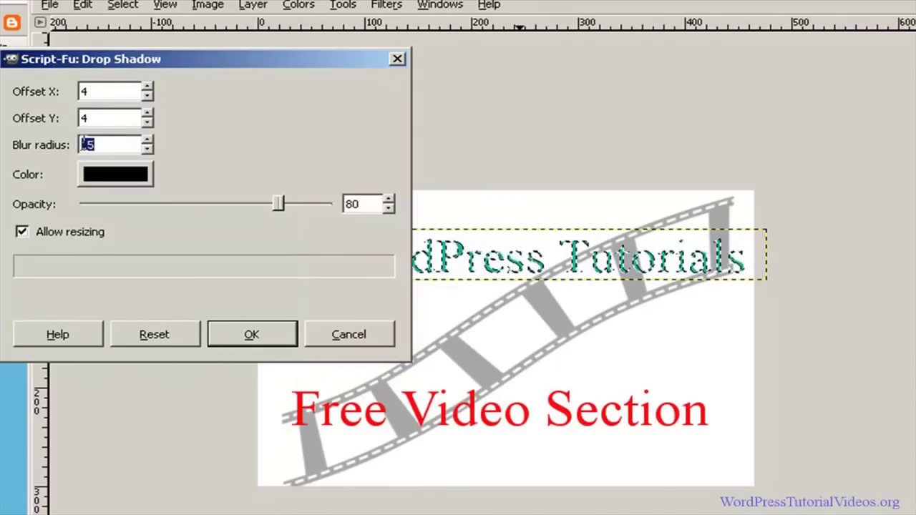
text(2)
click(249, 328)
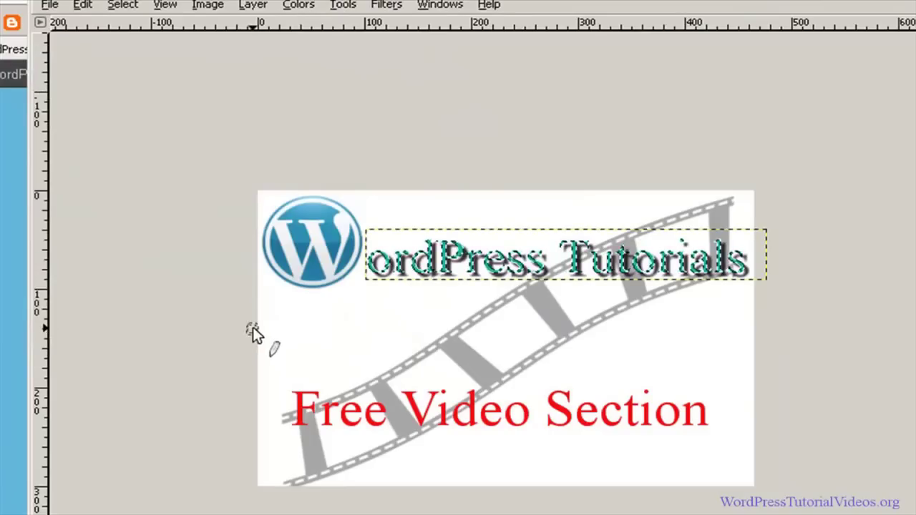